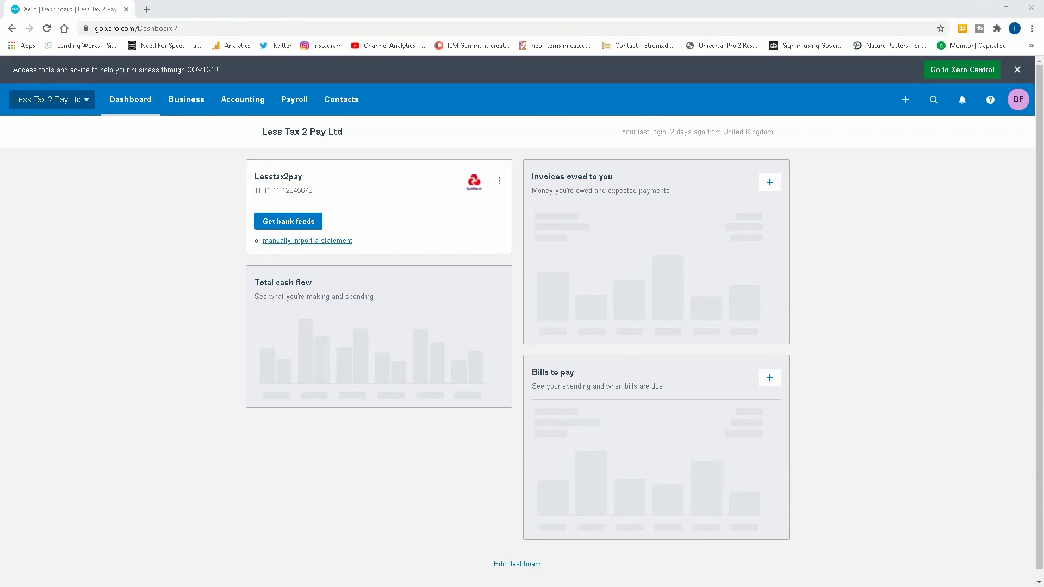
Step: Go to Products and services from the Business menu to see the empty item list
{"action": "left_click", "coordinate": [202, 106]}
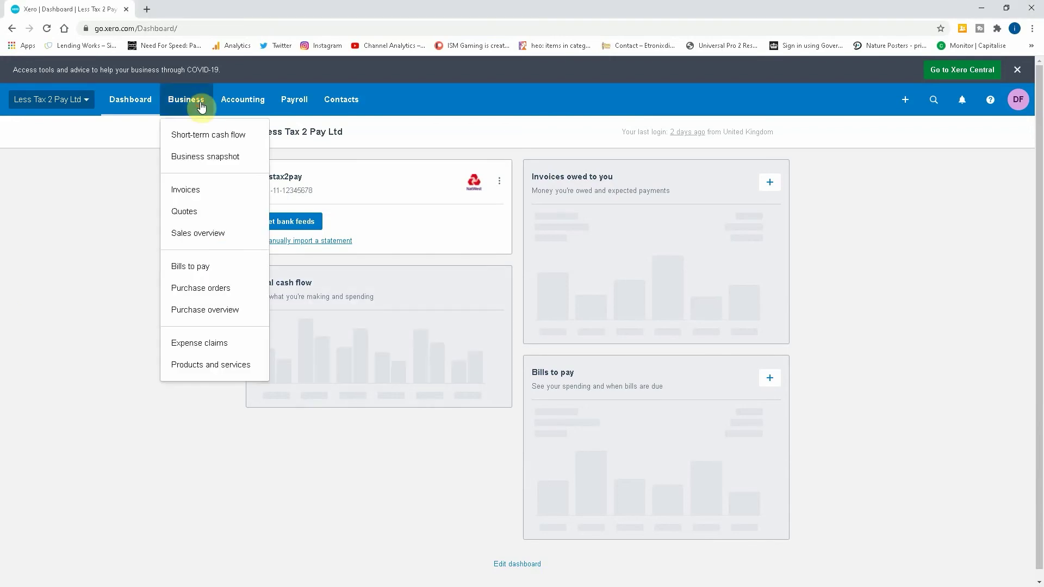
{"action": "left_click", "coordinate": [233, 365]}
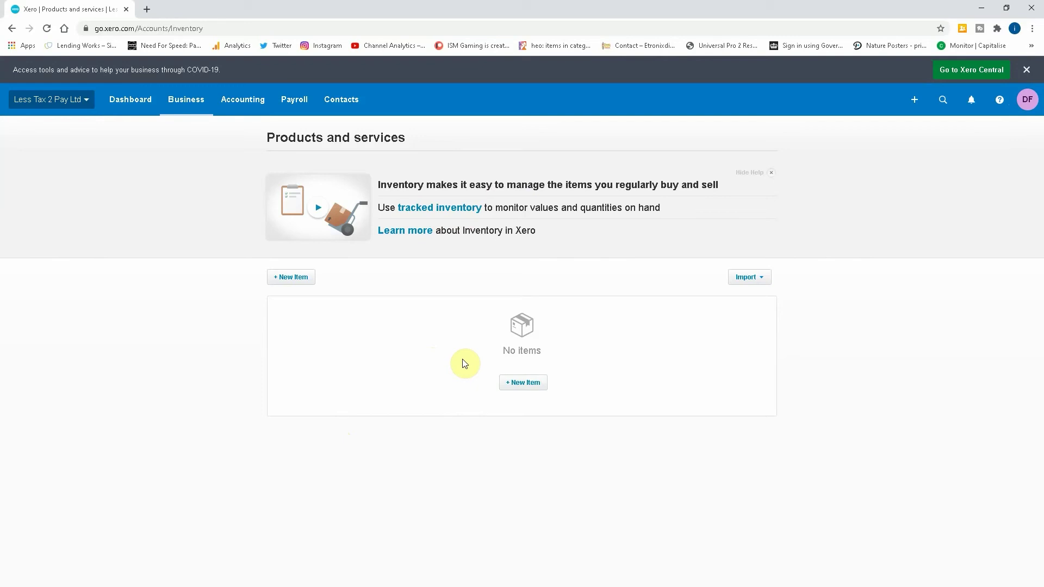
Step: Start a new item with code BKS01 named Monthly Book-Keeping Services
{"action": "left_click", "coordinate": [519, 384]}
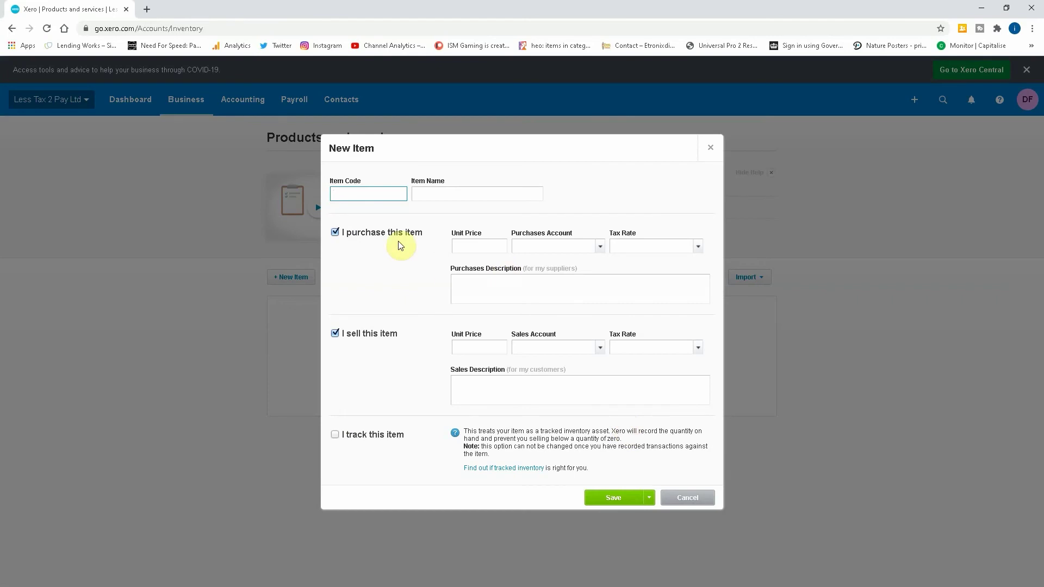
{"action": "type", "text": "BKS01"}
{"action": "key", "text": "Tab"}
{"action": "type", "text": "Month"}
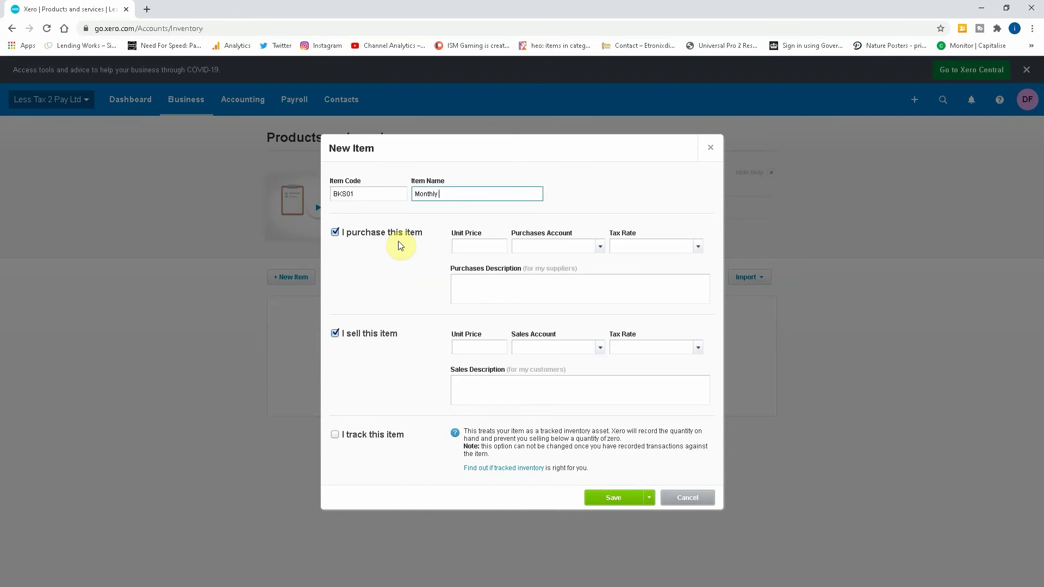
{"action": "type", "text": "ly Book-Keeping Services"}
{"action": "key", "text": "Tab"}
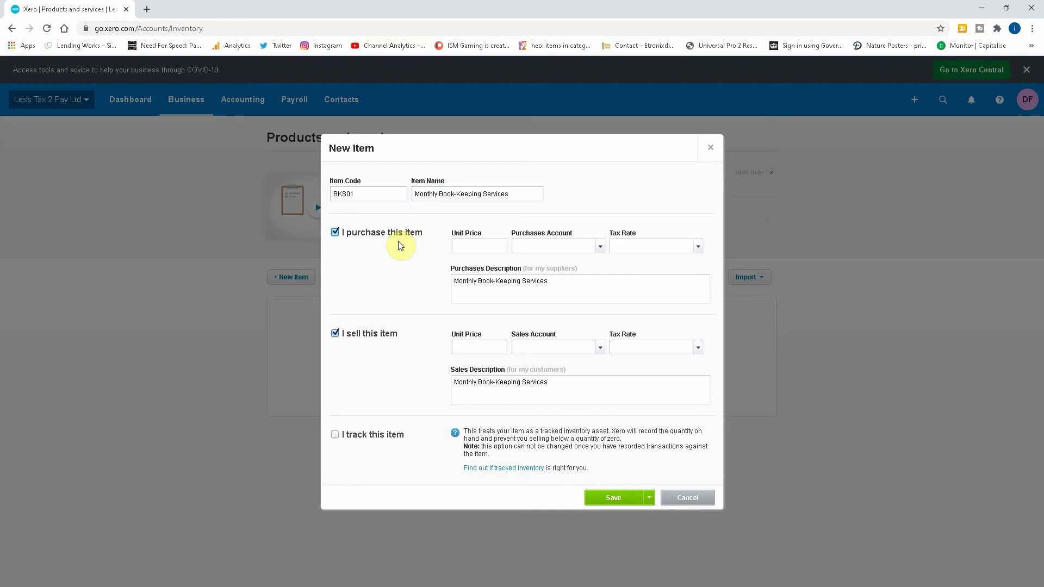
Step: Make the item sell-only at a 30.00 unit price on the 200 - Sales account
{"action": "left_click", "coordinate": [336, 232]}
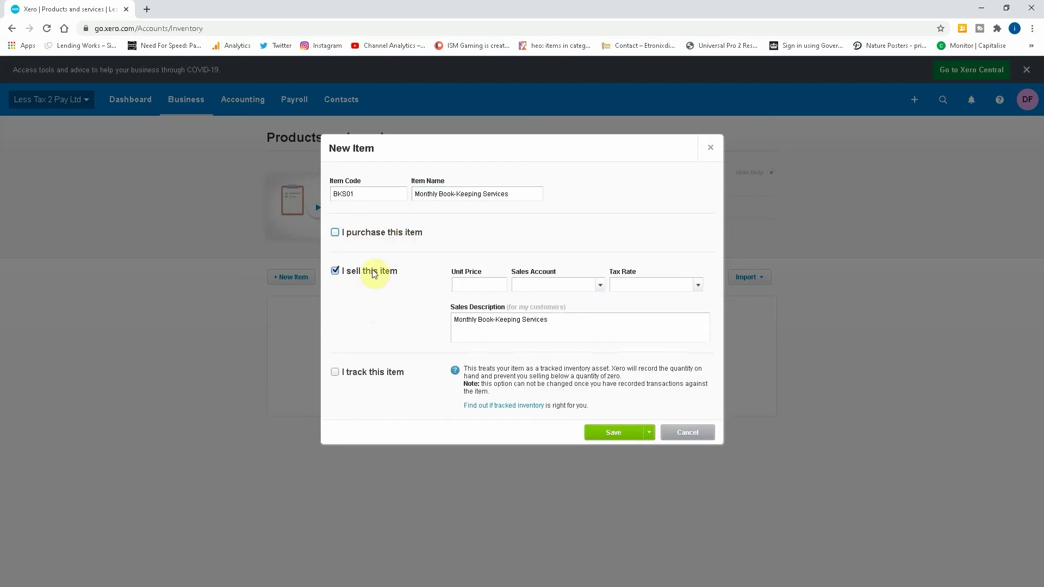
{"action": "left_click", "coordinate": [478, 286]}
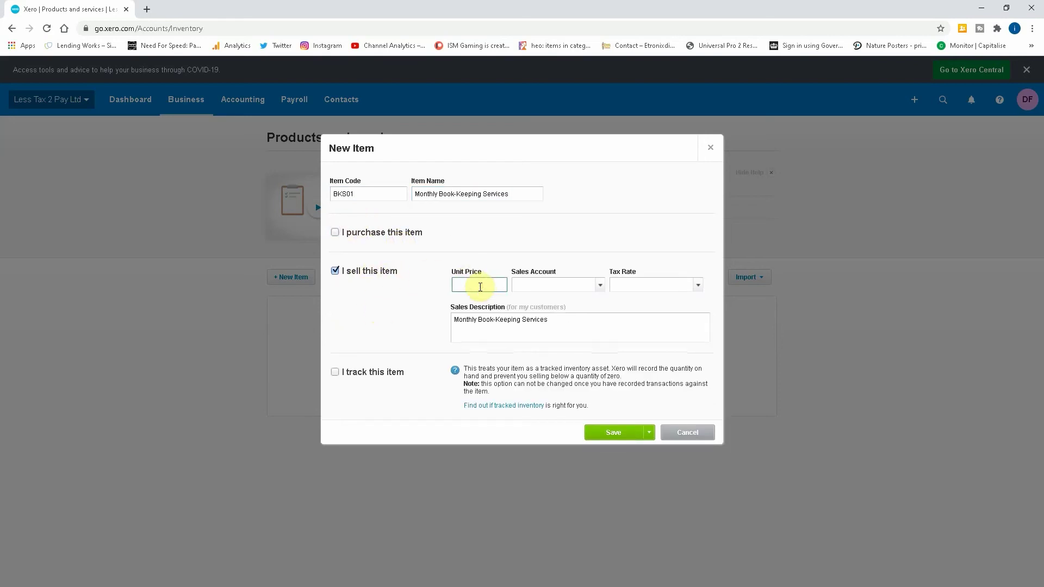
{"action": "type", "text": "30"}
{"action": "key", "text": "Tab"}
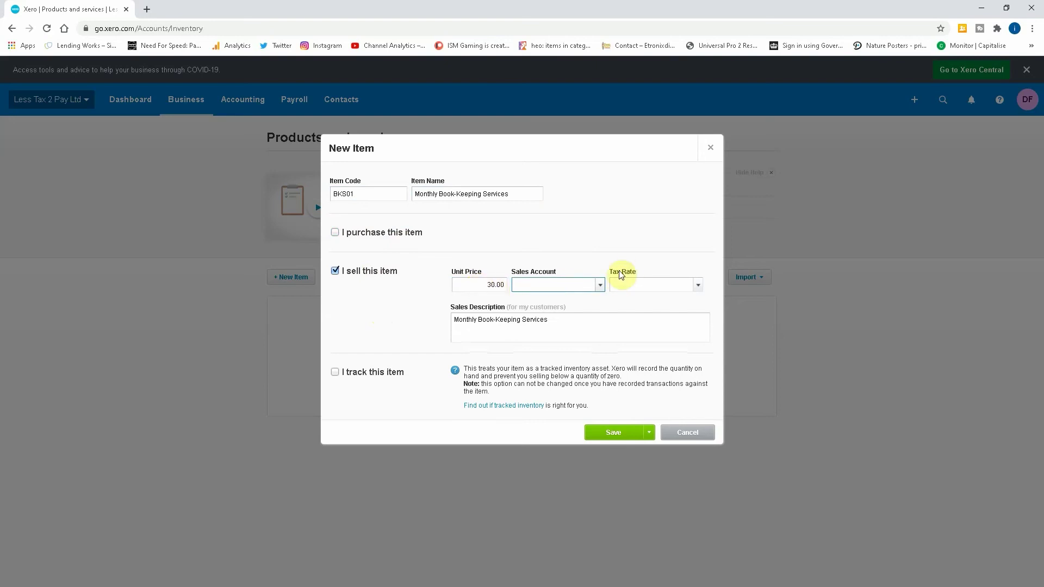
{"action": "left_click", "coordinate": [599, 285]}
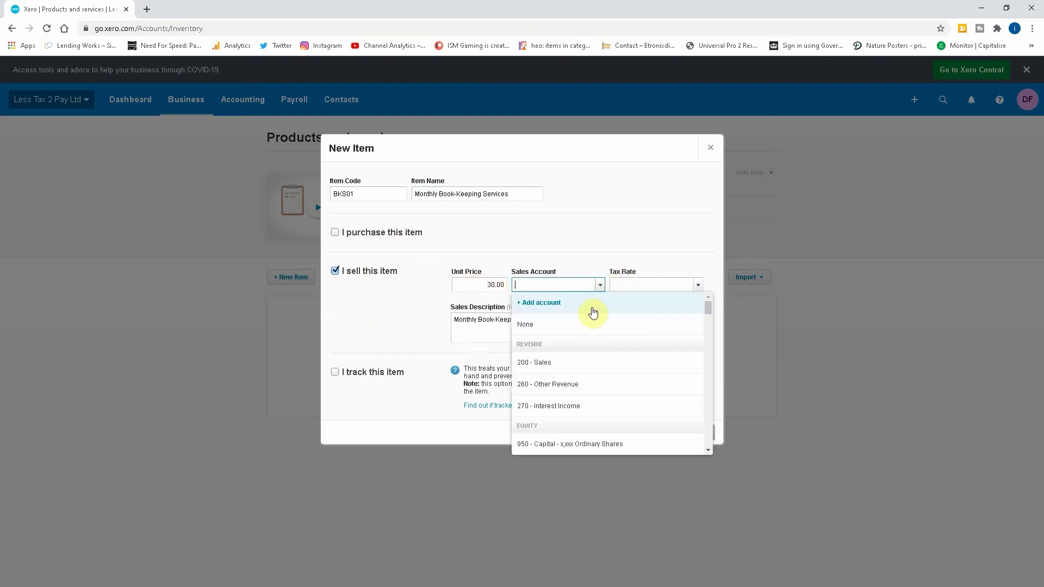
{"action": "left_click", "coordinate": [560, 363]}
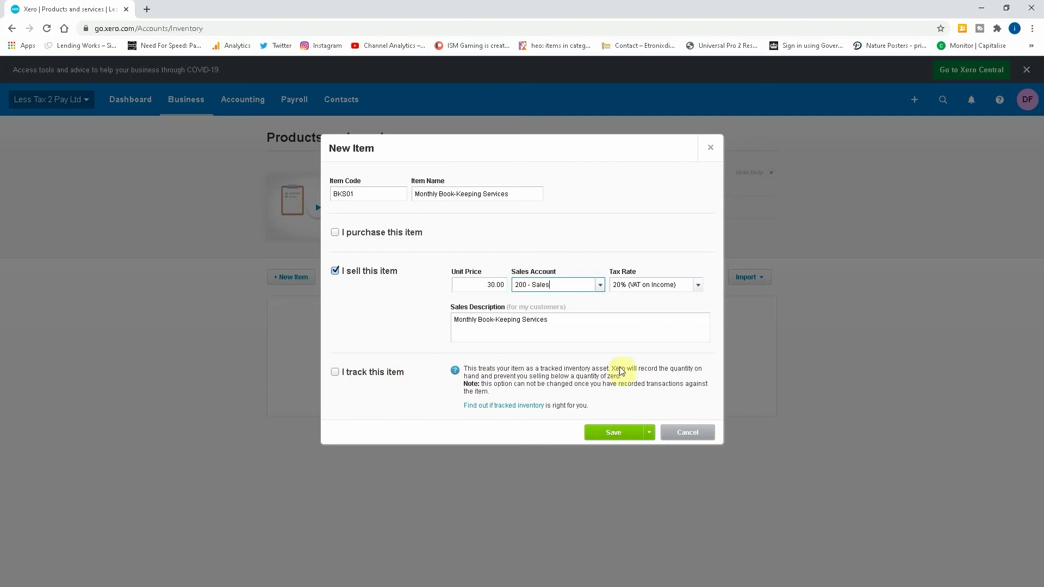
Step: Save the BKS01 item and start a new invoice from the Invoices list
{"action": "left_click", "coordinate": [608, 426]}
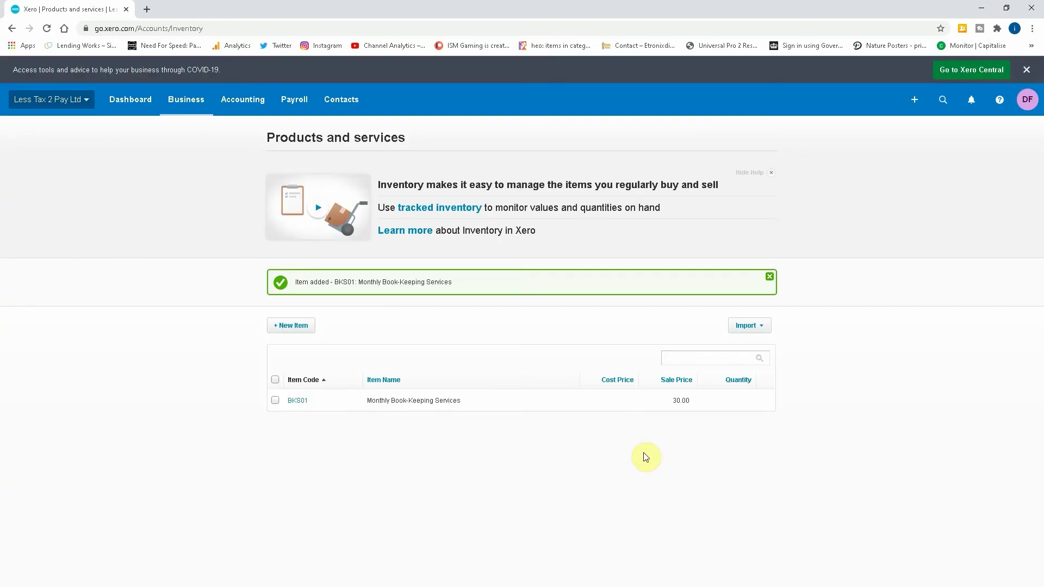
{"action": "left_click", "coordinate": [244, 102]}
{"action": "left_click", "coordinate": [182, 99]}
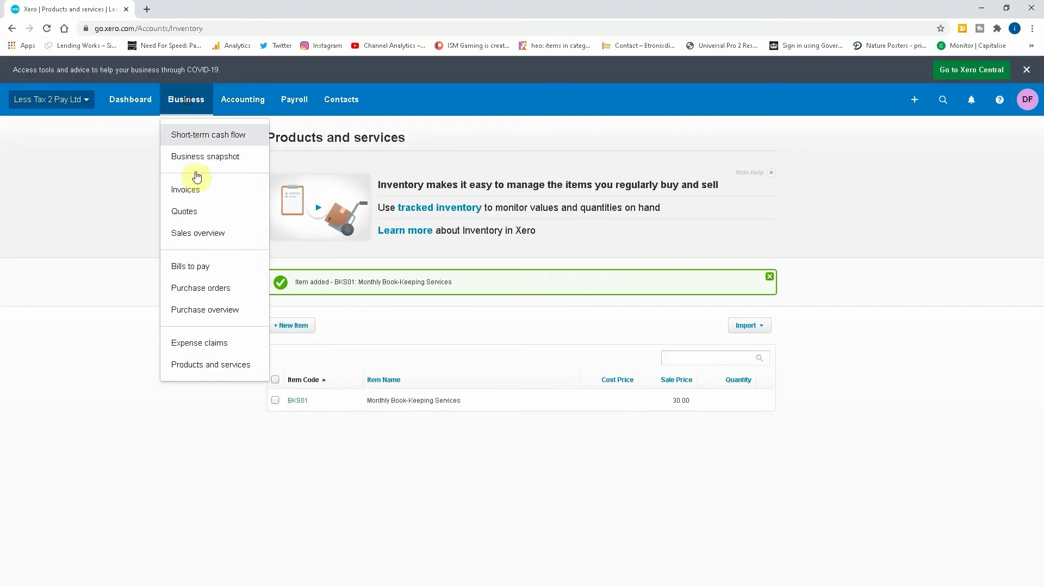
{"action": "left_click", "coordinate": [191, 194]}
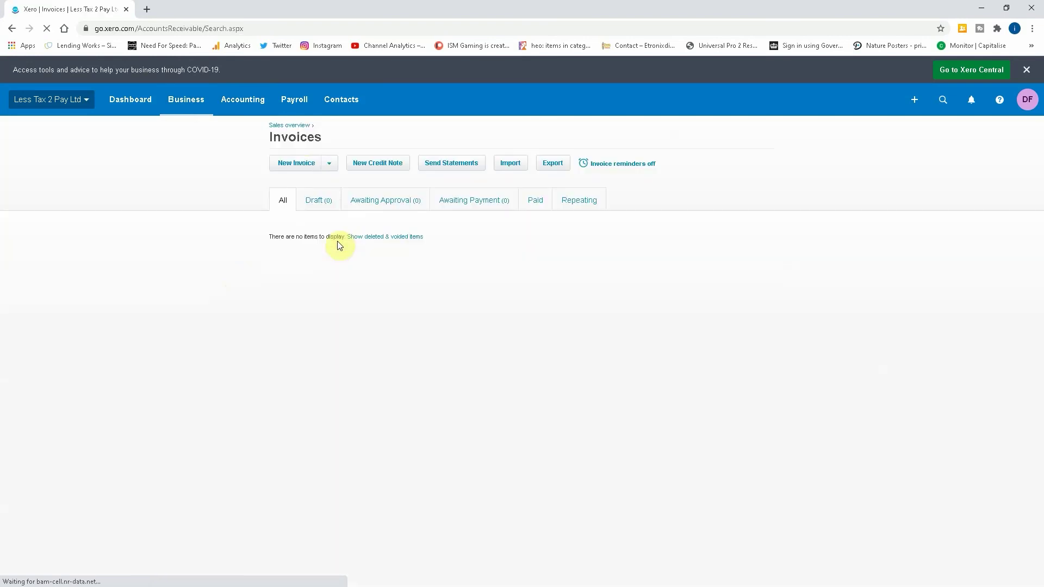
{"action": "left_click", "coordinate": [303, 165]}
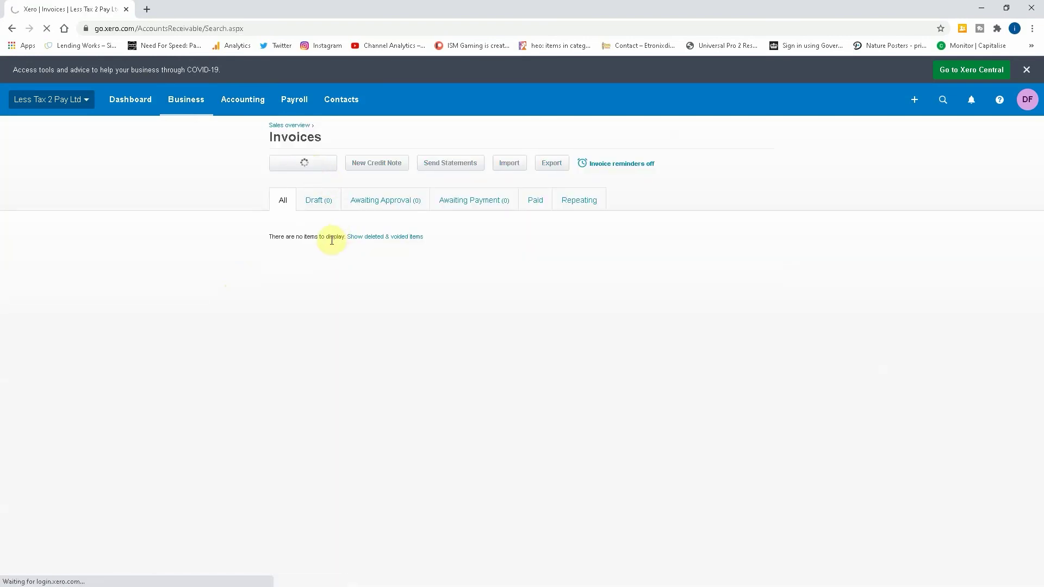
Step: Add a BKS01 line with quantity 10, making the invoice total 360.00
{"action": "left_click", "coordinate": [305, 270]}
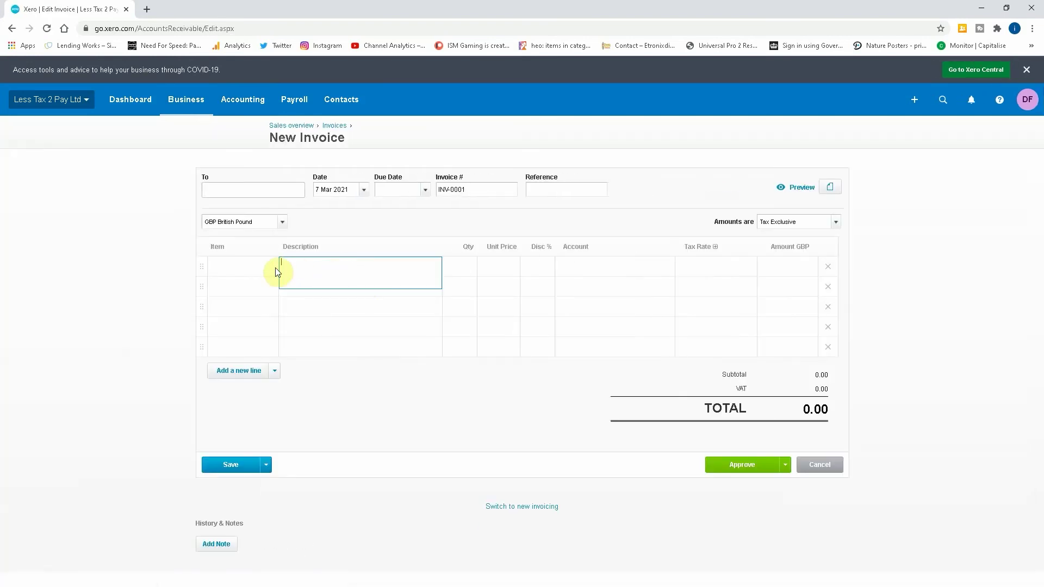
{"action": "left_click", "coordinate": [264, 271]}
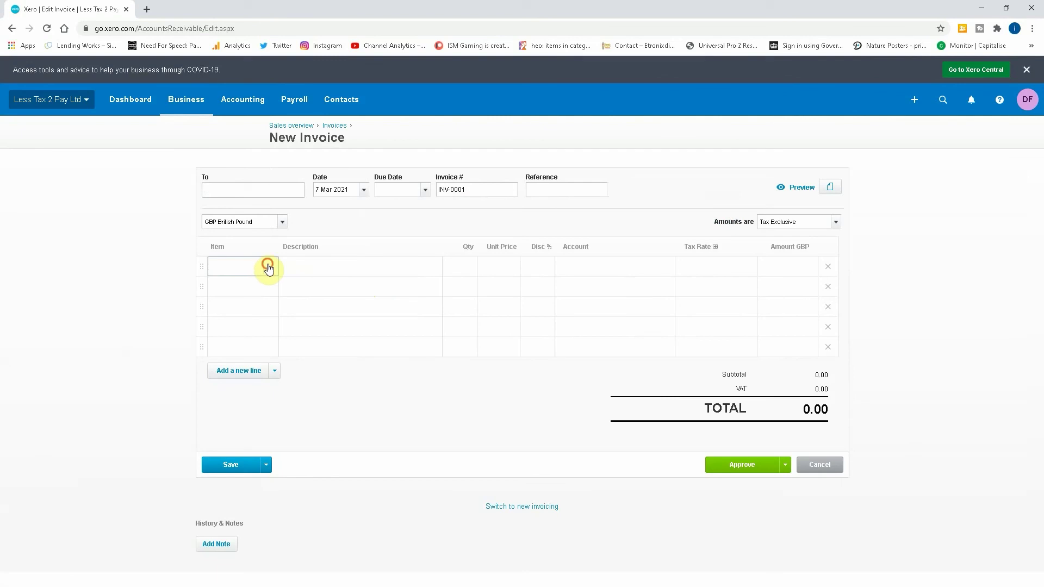
{"action": "left_click", "coordinate": [269, 267]}
{"action": "left_click", "coordinate": [256, 320]}
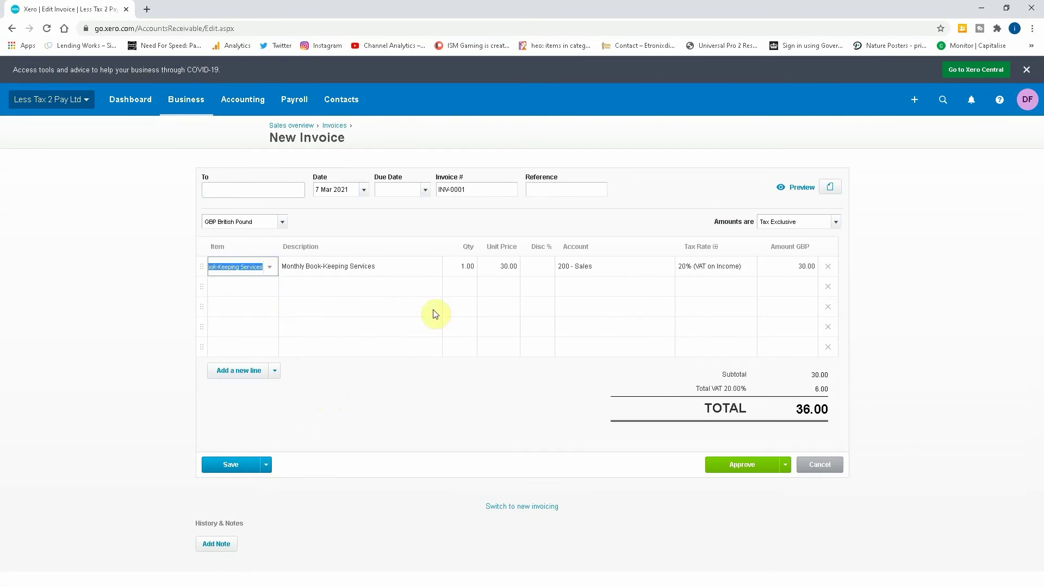
{"action": "left_click", "coordinate": [470, 265]}
{"action": "left_click", "coordinate": [459, 266]}
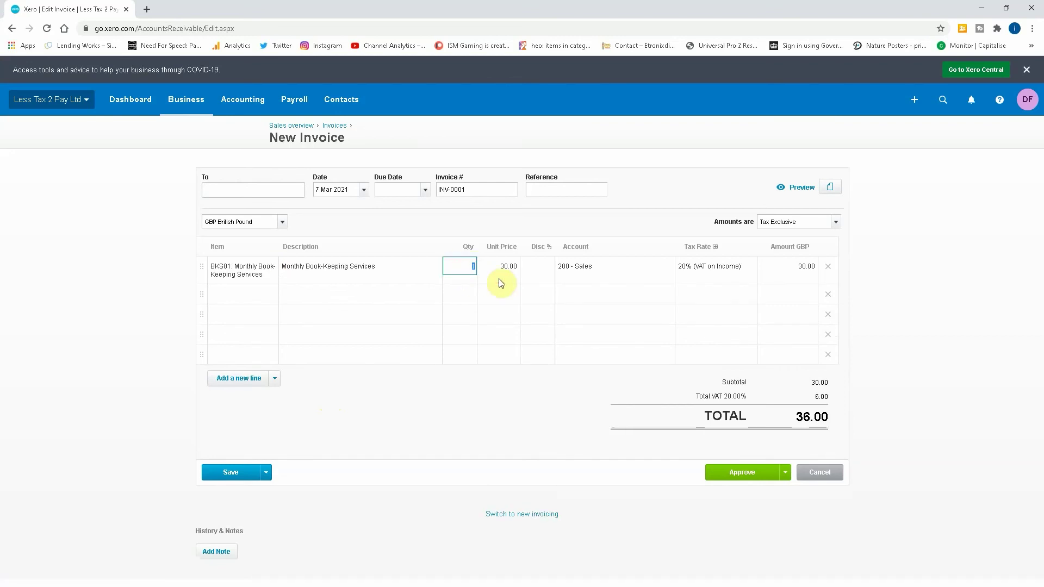
{"action": "type", "text": "10"}
{"action": "key", "text": "Tab"}
Step: Discard the draft invoice and open a blank new item form in Products and services
{"action": "left_click", "coordinate": [817, 471]}
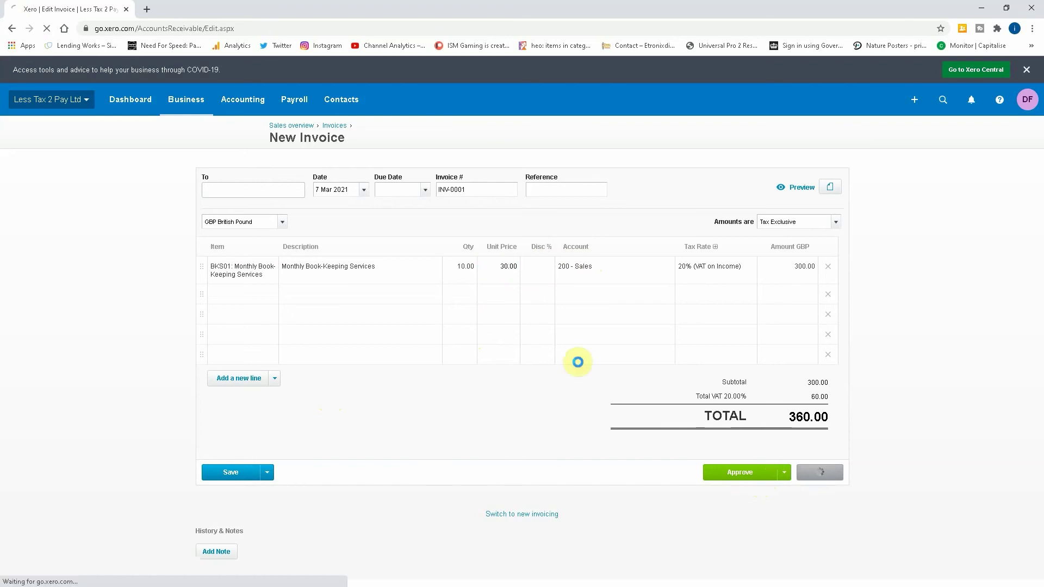
{"action": "left_click", "coordinate": [175, 102]}
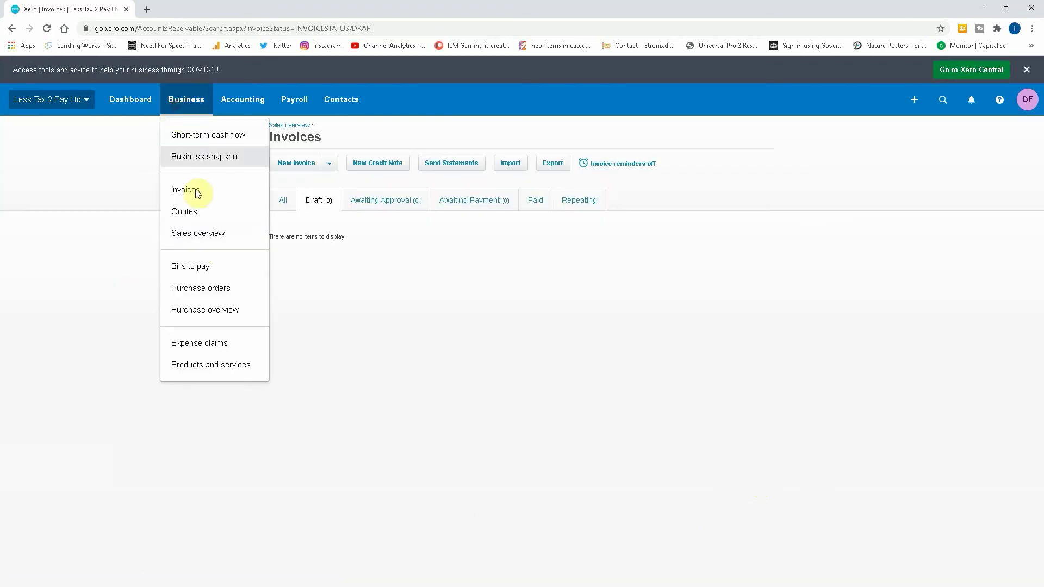
{"action": "left_click", "coordinate": [199, 365]}
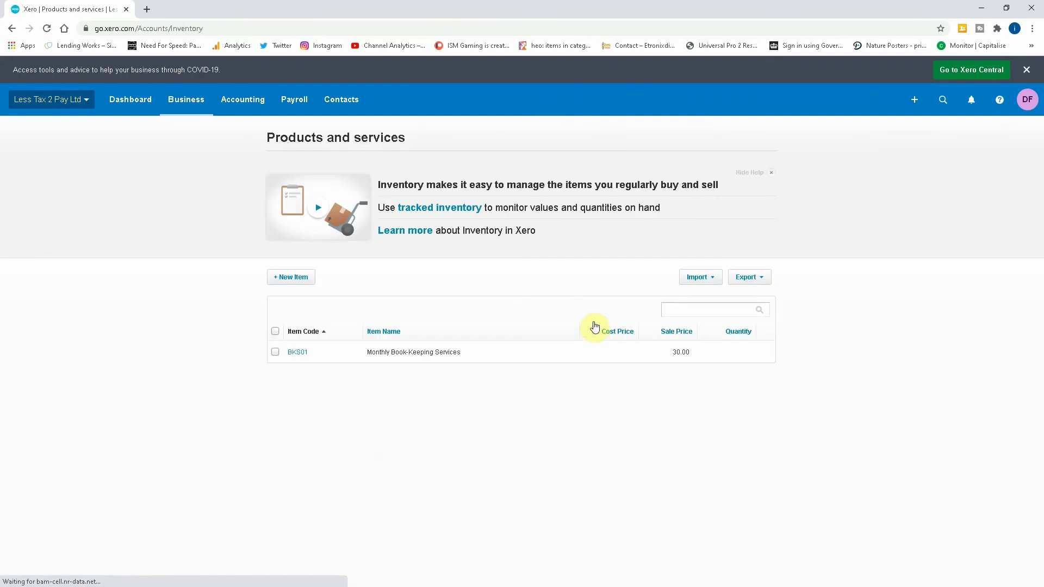
{"action": "left_click", "coordinate": [302, 277]}
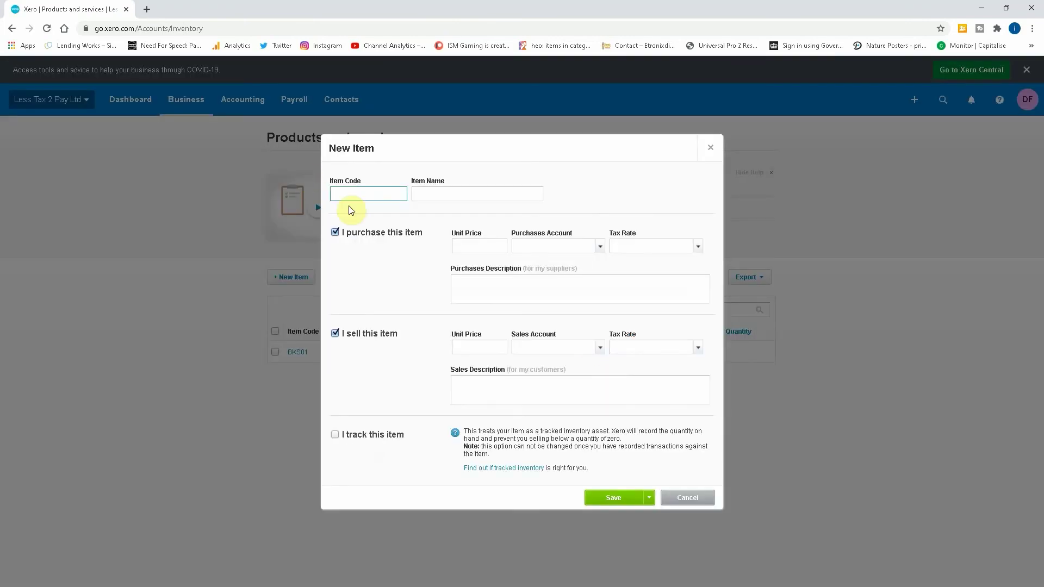
Step: Enter item CS01 Company Formation with purchase price 50 on 310 - Cost of Goods Sold
{"action": "type", "text": "CS01"}
{"action": "key", "text": "Tab"}
{"action": "type", "text": "Co"}
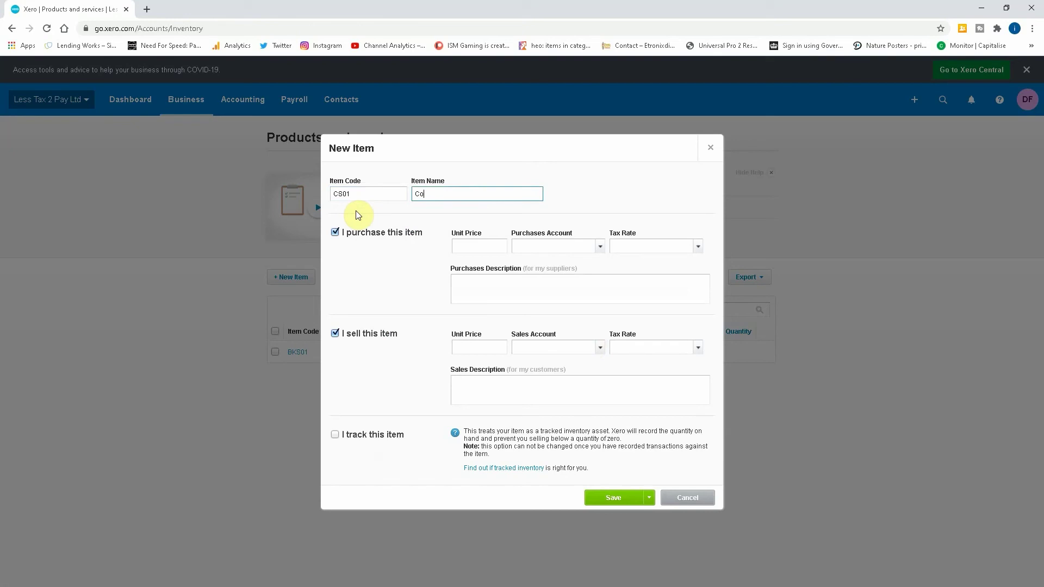
{"action": "type", "text": "mpany Fomr"}
{"action": "type", "text": "ations"}
{"action": "key", "text": "Tab"}
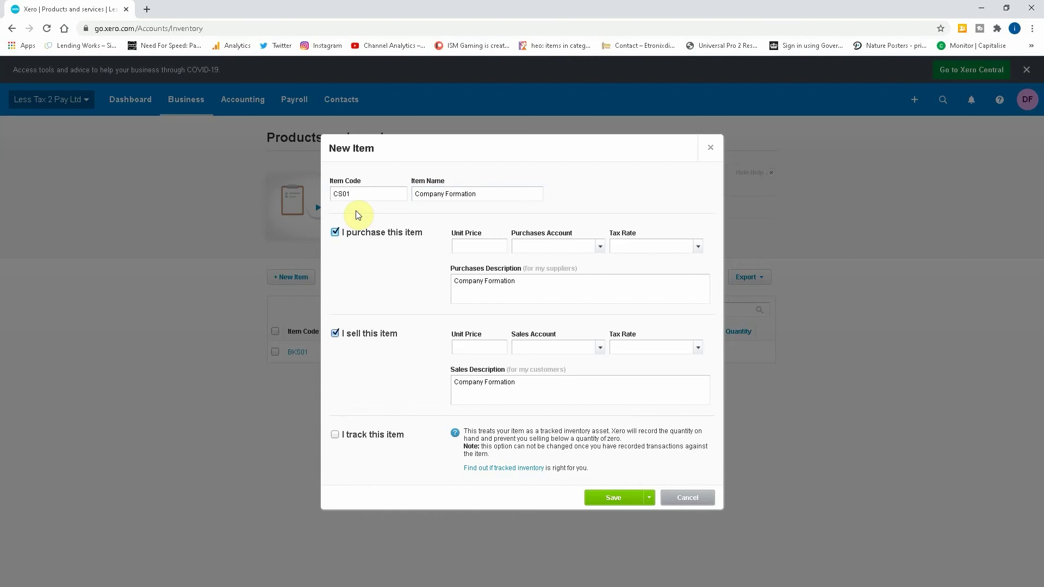
{"action": "key", "text": "Tab"}
{"action": "type", "text": "50"}
{"action": "key", "text": "Tab"}
{"action": "left_click", "coordinate": [602, 246]}
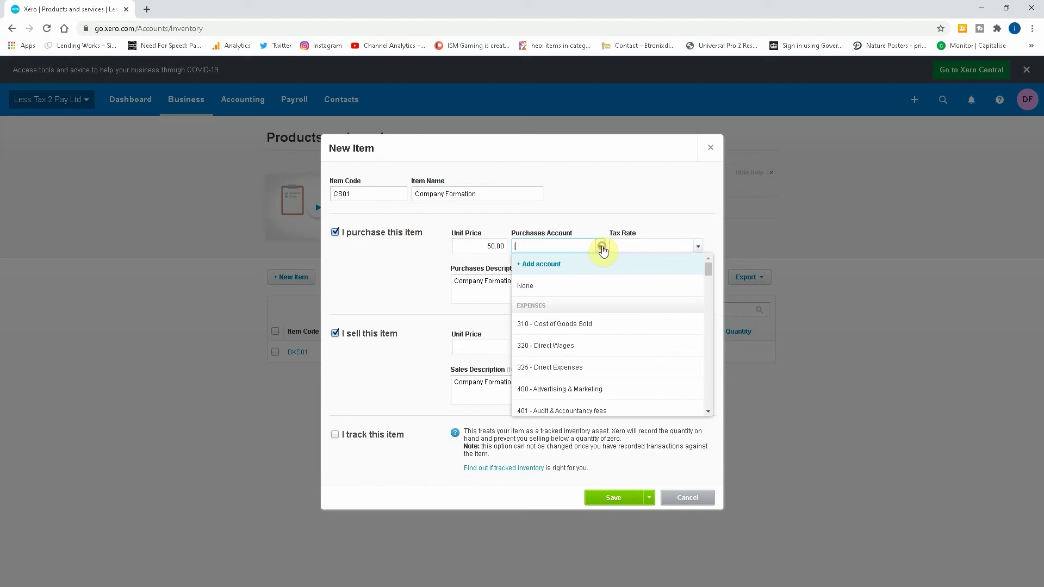
{"action": "left_click", "coordinate": [572, 325]}
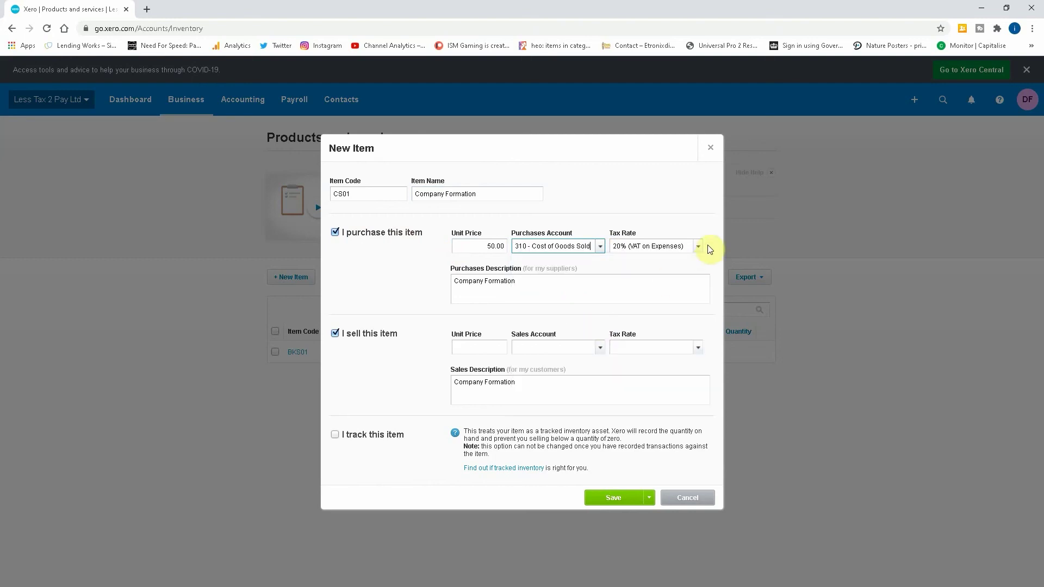
Step: Set the selling price to 100 on the 200 - Sales account
{"action": "left_click", "coordinate": [472, 344]}
{"action": "type", "text": "100"}
{"action": "key", "text": "Tab"}
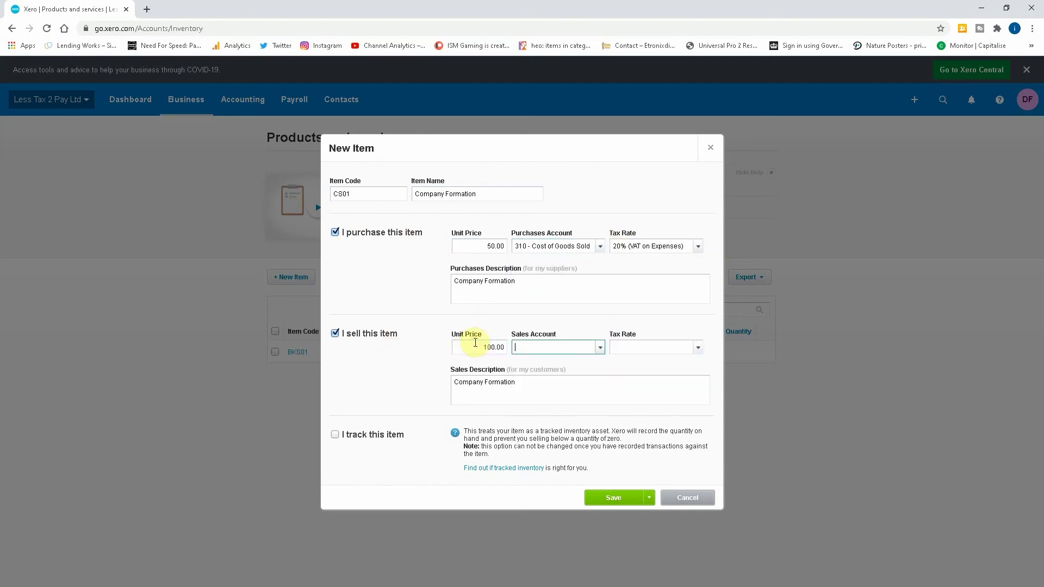
{"action": "left_click", "coordinate": [593, 349]}
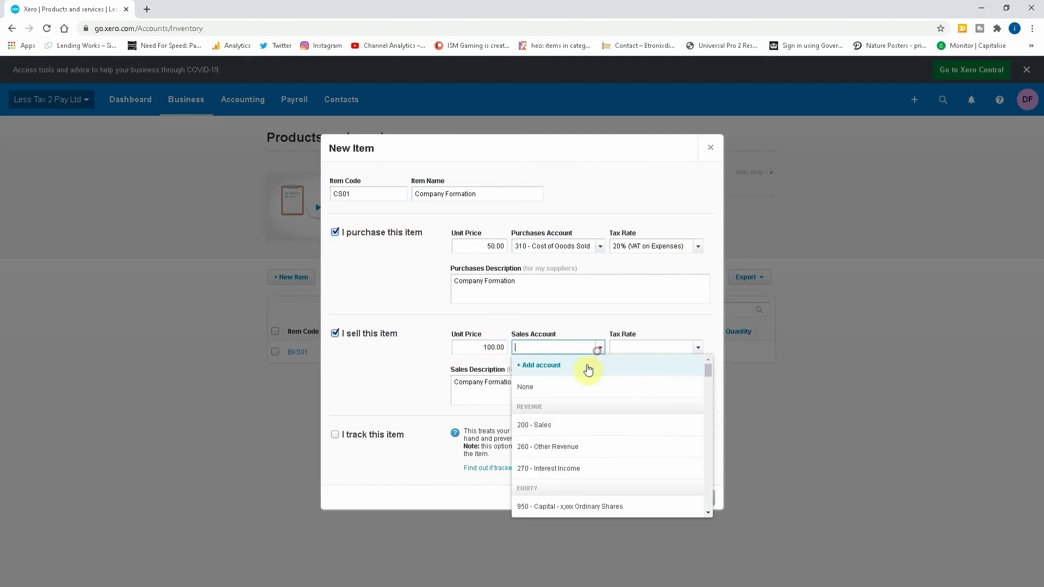
{"action": "left_click", "coordinate": [563, 423]}
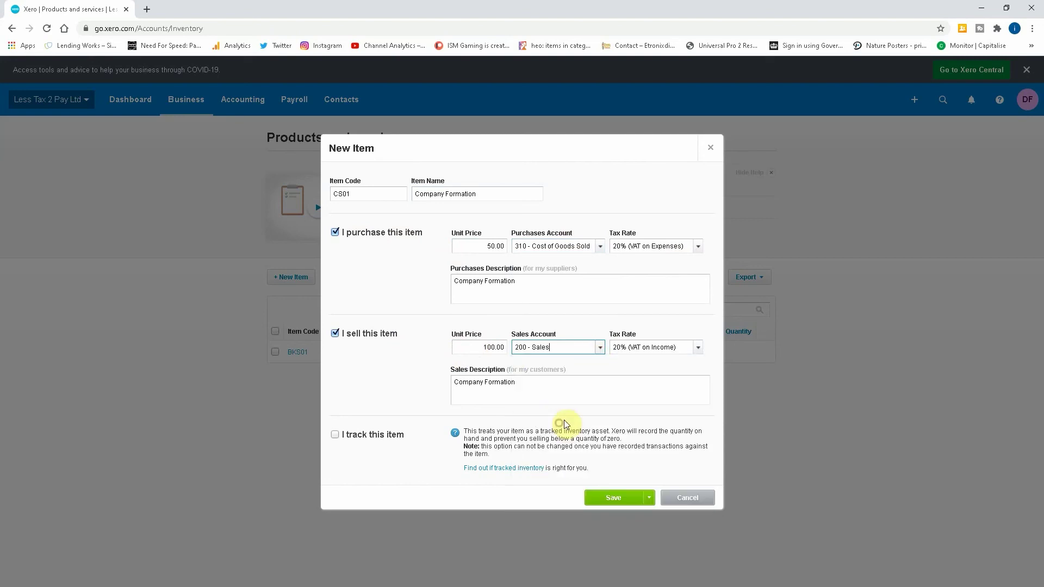
Step: Track CS01 in inventory with 310 - Cost of Goods Sold, save it, and open its details
{"action": "left_click", "coordinate": [335, 435]}
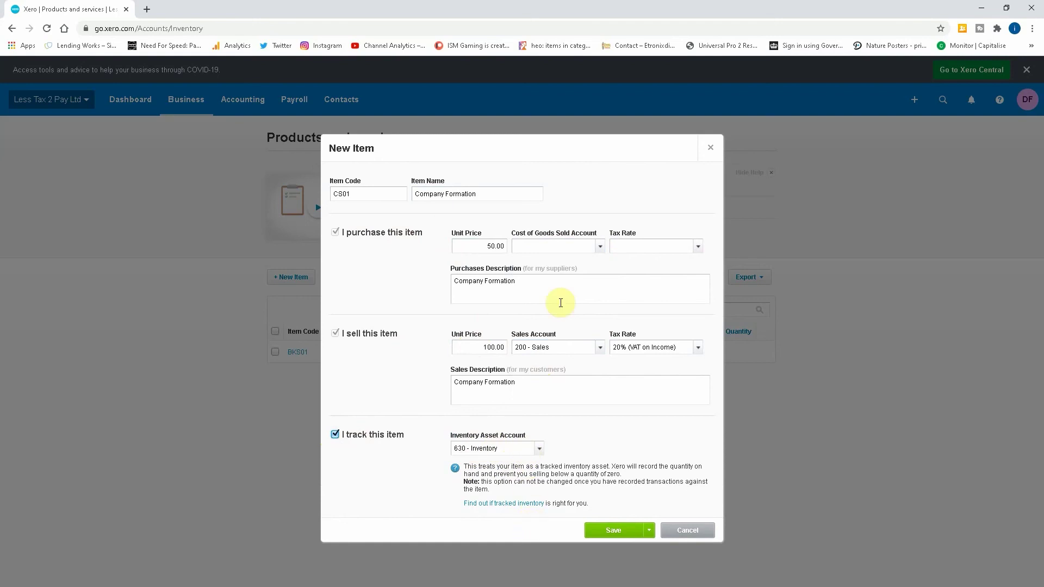
{"action": "left_click", "coordinate": [599, 246]}
{"action": "left_click", "coordinate": [599, 246]}
{"action": "left_click", "coordinate": [599, 246]}
{"action": "left_click", "coordinate": [568, 302]}
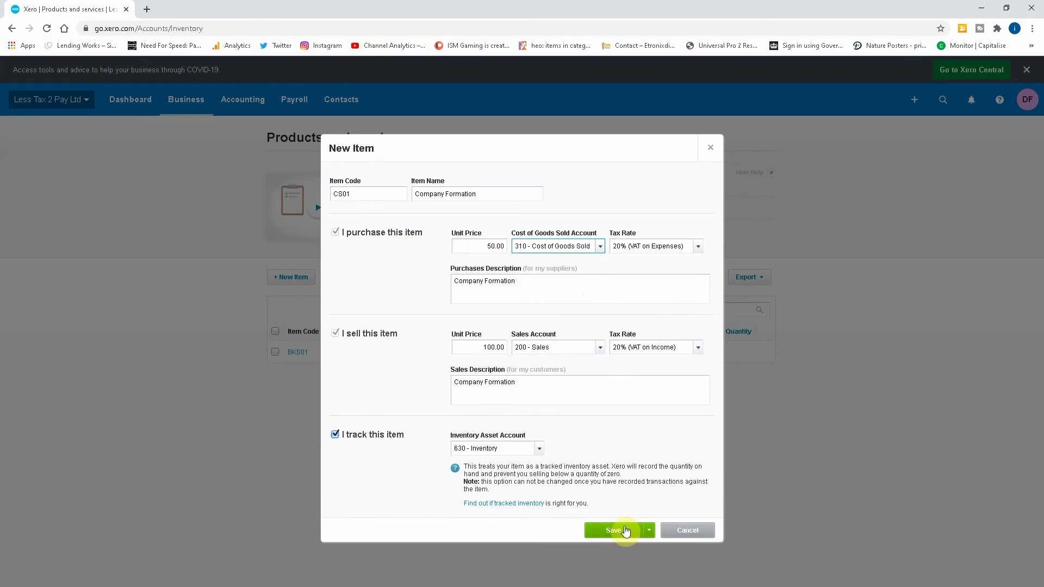
{"action": "left_click", "coordinate": [623, 527]}
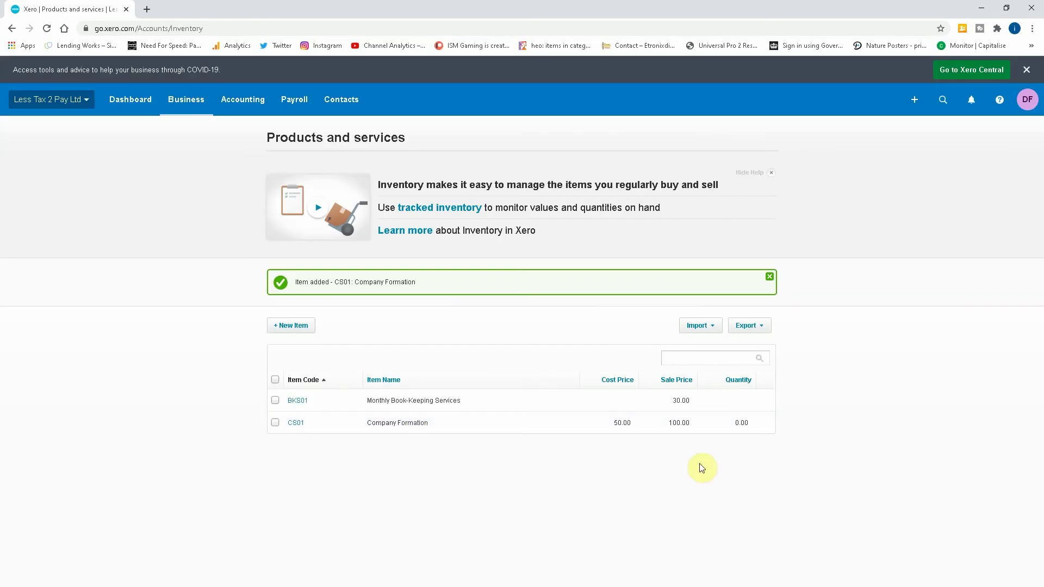
{"action": "left_click", "coordinate": [740, 428]}
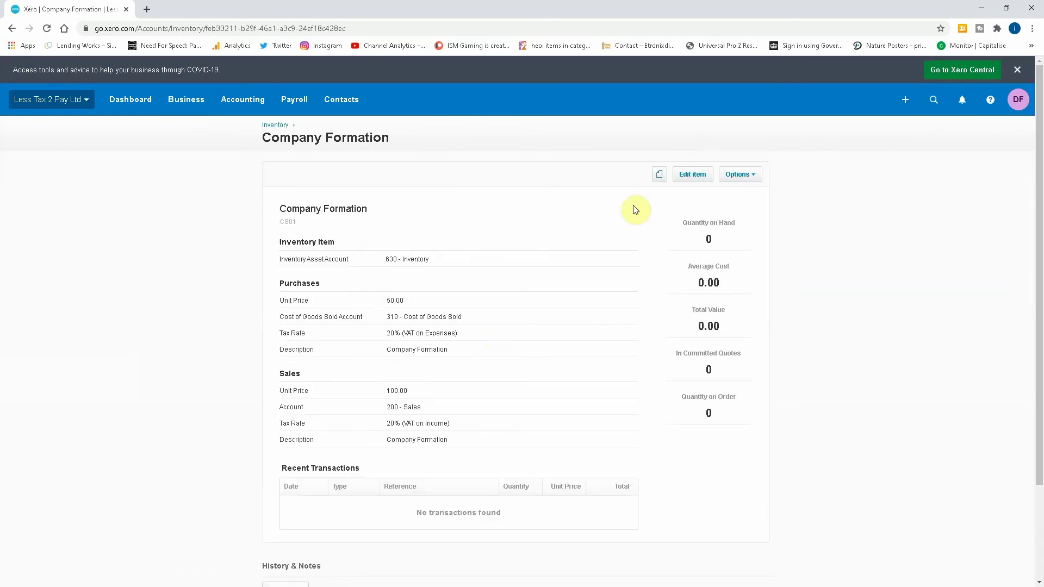
Step: Re-save the Company Formation item without changes
{"action": "left_click", "coordinate": [706, 174]}
{"action": "scroll", "coordinate": [407, 338], "scroll_direction": "down", "scroll_amount": 3}
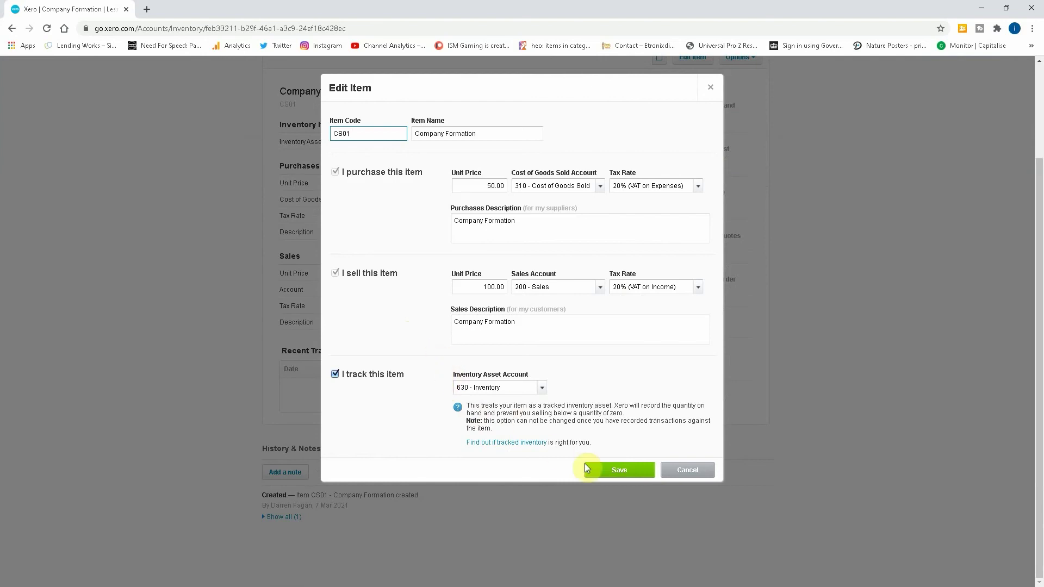
{"action": "left_click", "coordinate": [600, 471]}
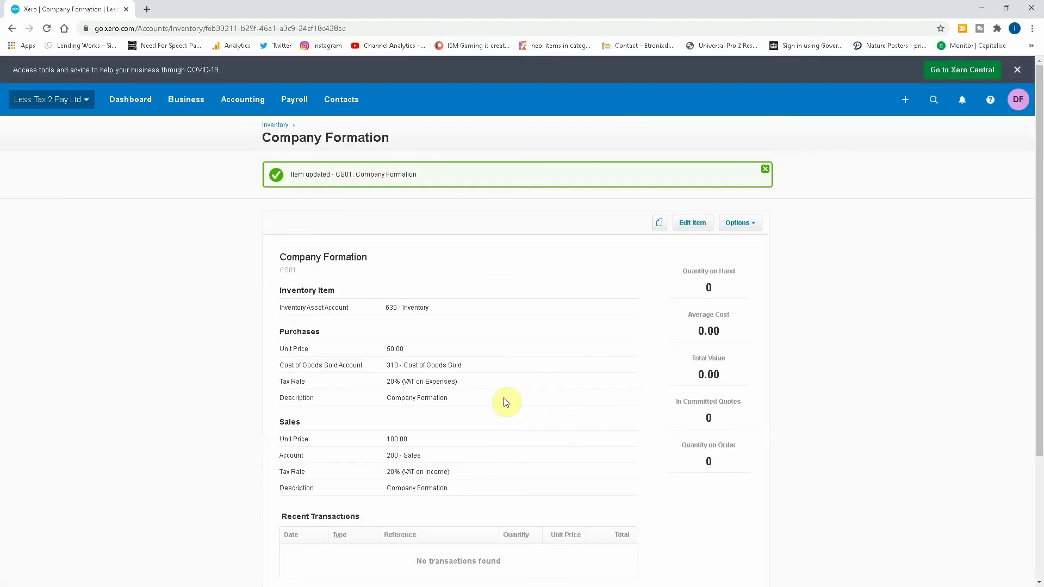
Step: Start an increase-quantity stock adjustment for the item, then cancel it
{"action": "left_click", "coordinate": [746, 227]}
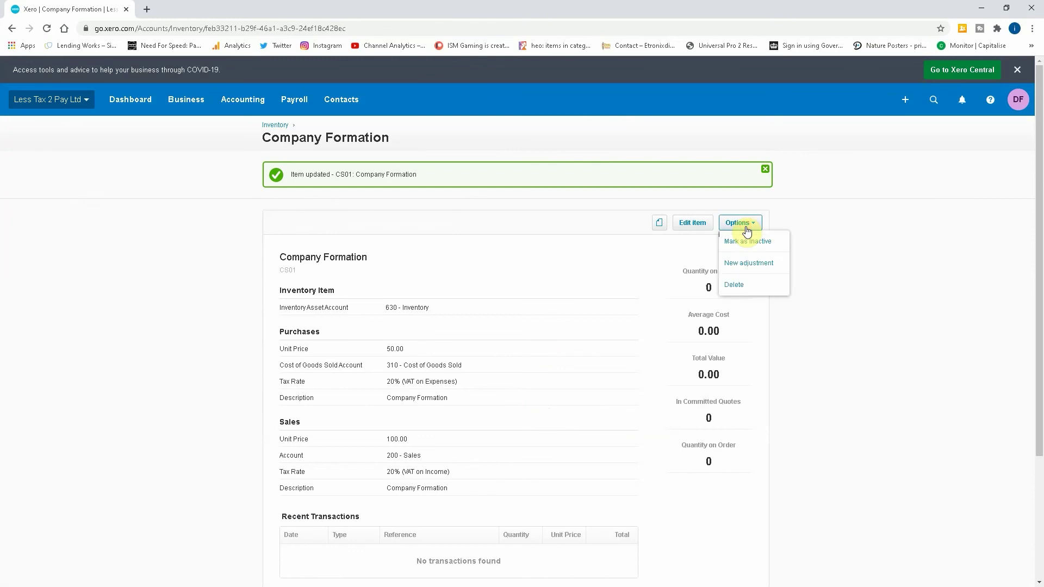
{"action": "left_click", "coordinate": [758, 267]}
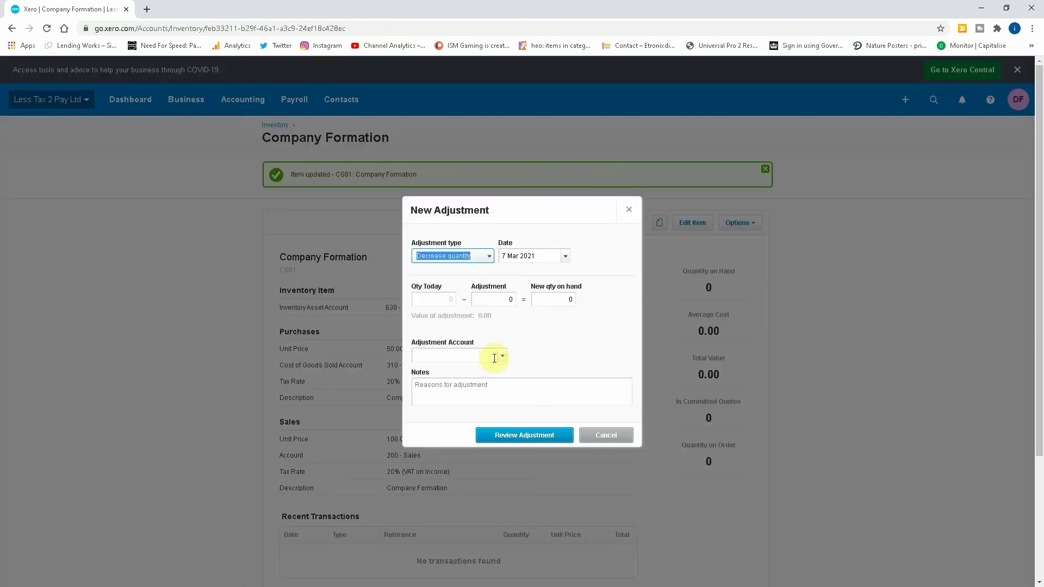
{"action": "left_click", "coordinate": [487, 256]}
{"action": "left_click", "coordinate": [451, 294]}
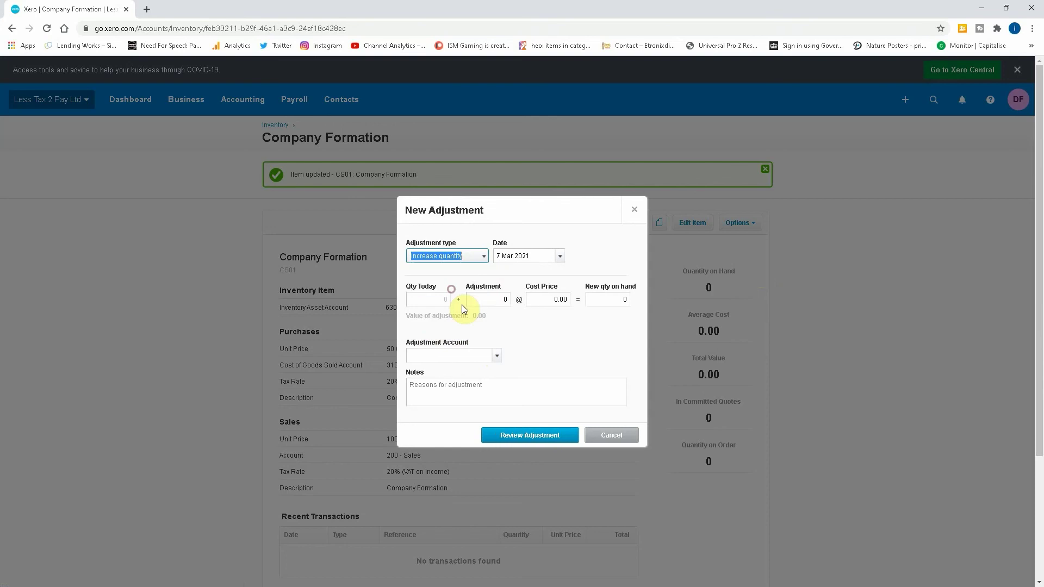
{"action": "left_click", "coordinate": [474, 299]}
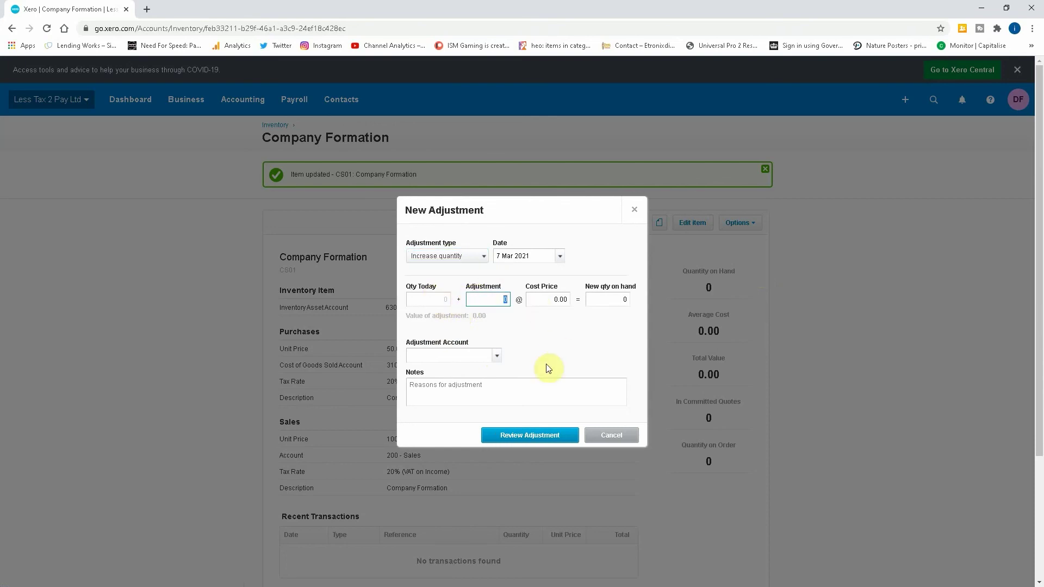
{"action": "left_click", "coordinate": [606, 437]}
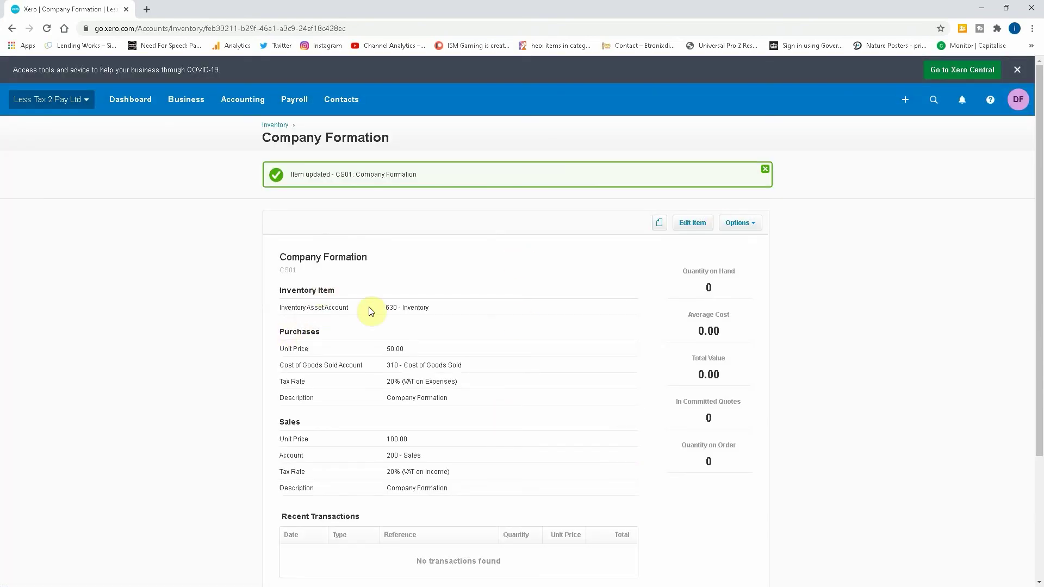
Step: Set up an increase adjustment of 100 units at 50.00 cost against Cost of Goods Sold
{"action": "left_click", "coordinate": [743, 223]}
{"action": "left_click", "coordinate": [730, 261]}
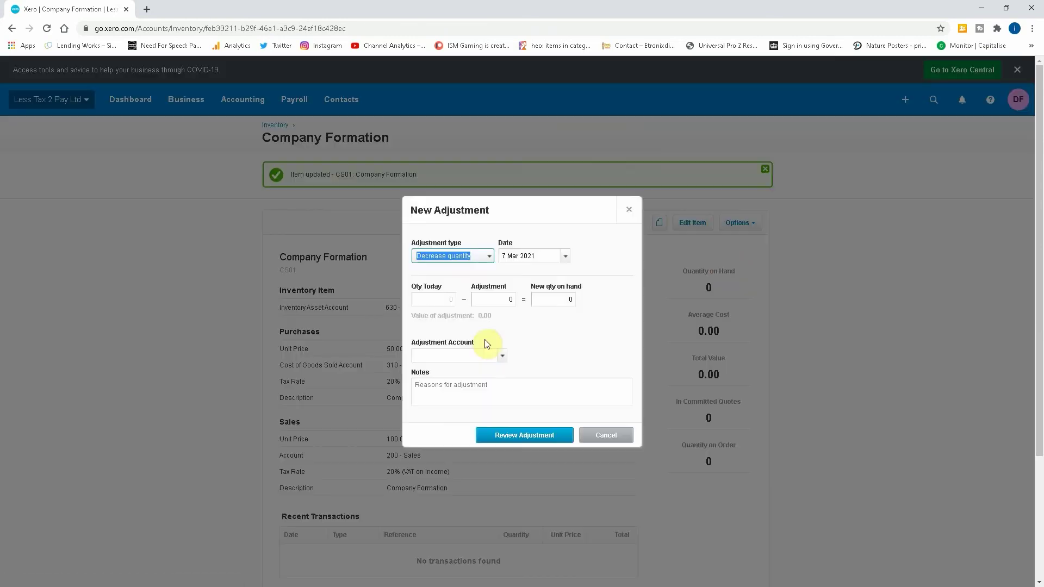
{"action": "left_click", "coordinate": [490, 258]}
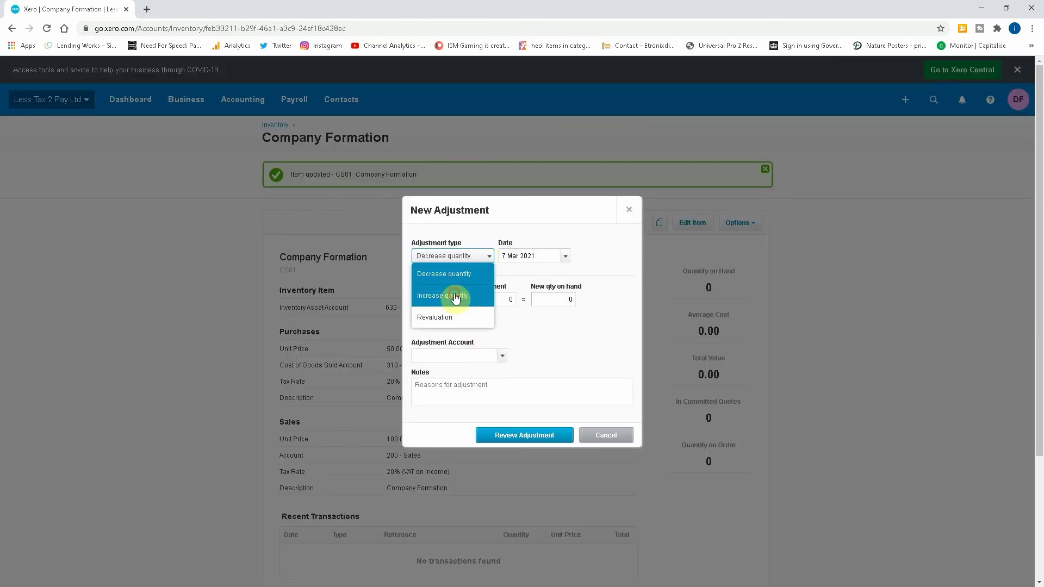
{"action": "left_click", "coordinate": [455, 294]}
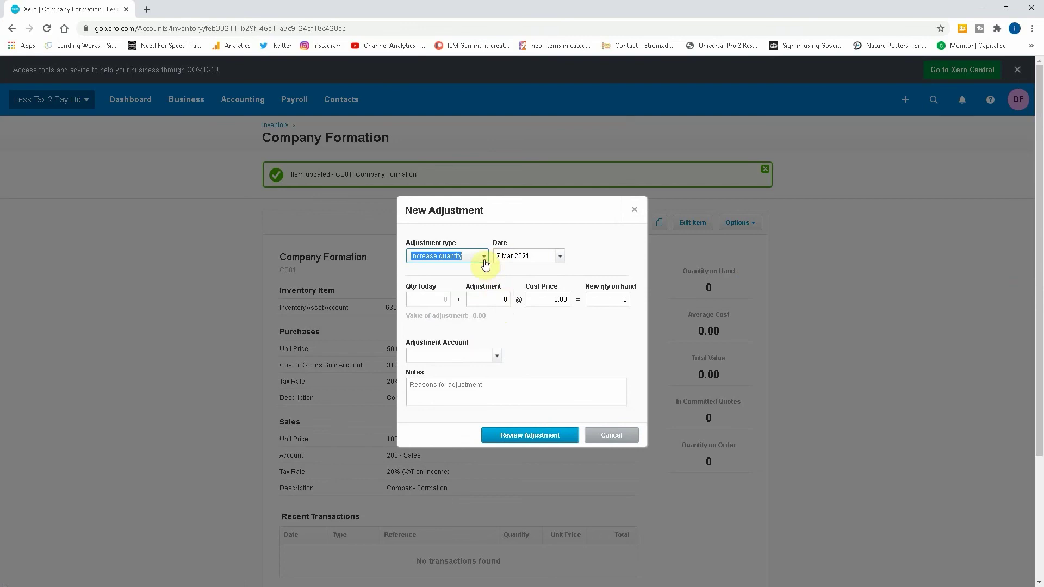
{"action": "left_click", "coordinate": [477, 300]}
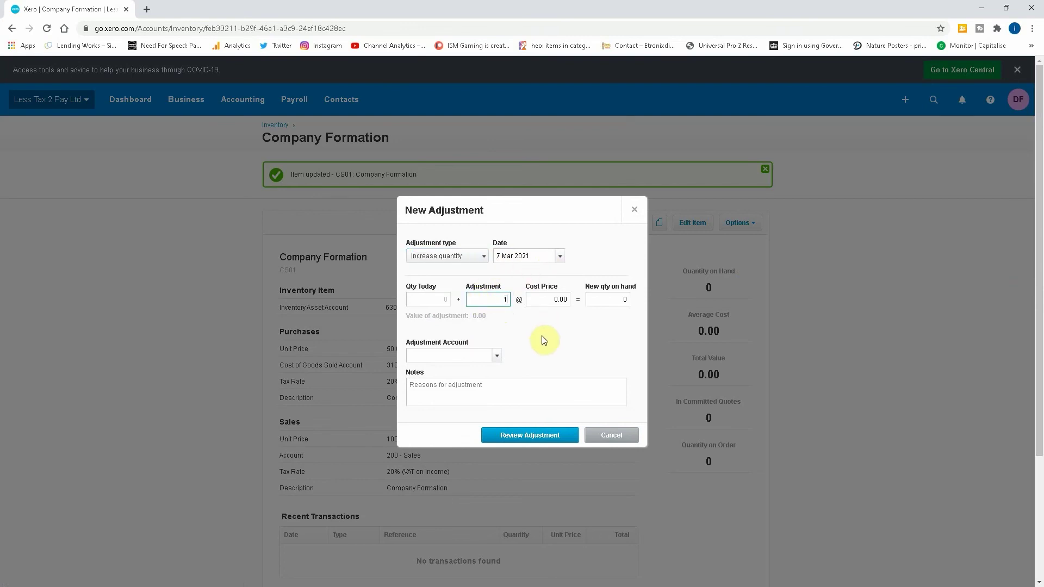
{"action": "key", "text": "Tab"}
{"action": "type", "text": "50"}
{"action": "key", "text": "Tab"}
{"action": "left_click", "coordinate": [493, 356]}
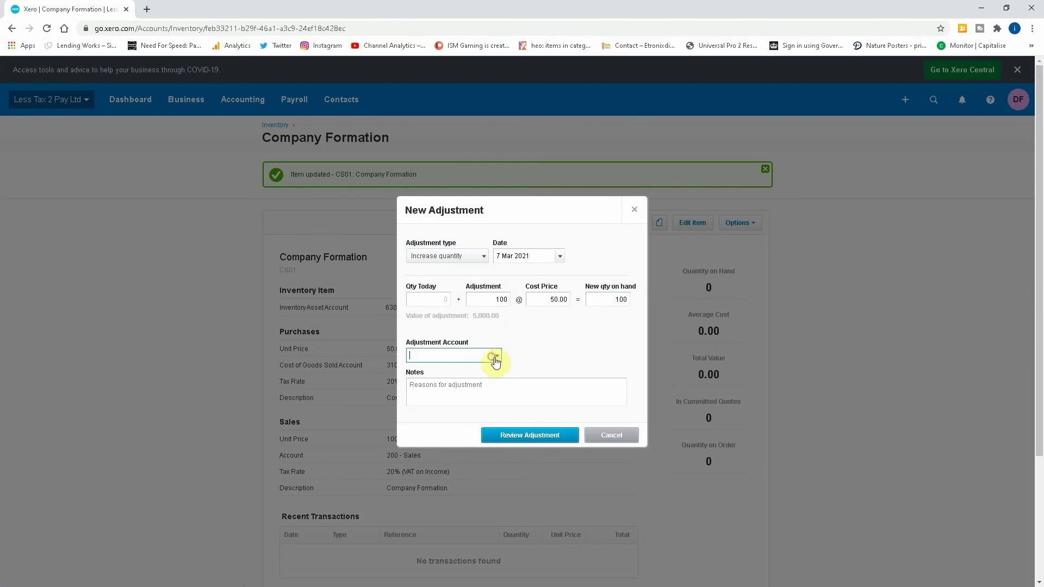
{"action": "left_click", "coordinate": [456, 412]}
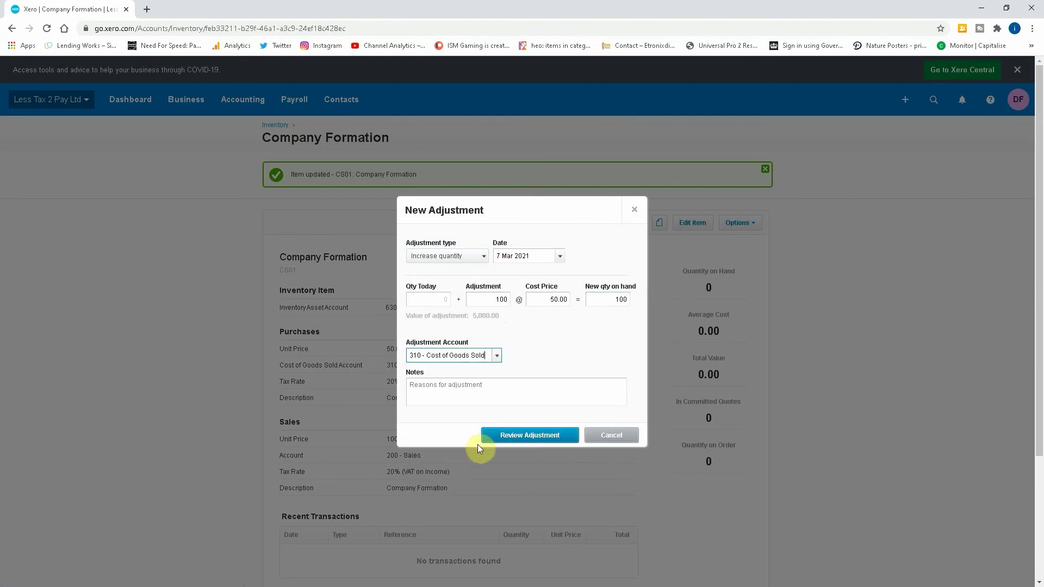
Step: Note the adjustment as 'Opening Stock Level', review it, and post it
{"action": "left_click", "coordinate": [488, 388]}
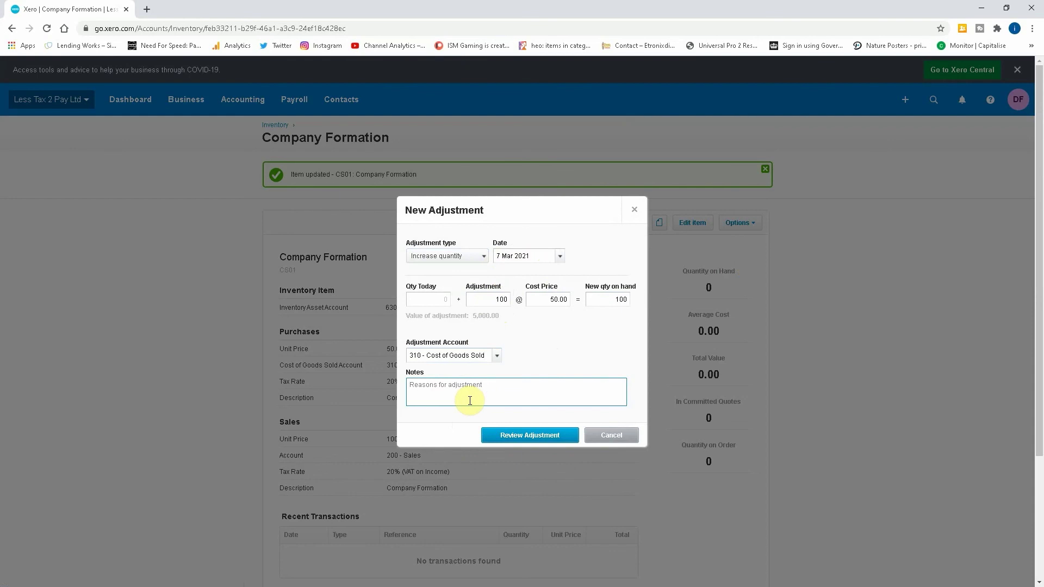
{"action": "left_click", "coordinate": [505, 437]}
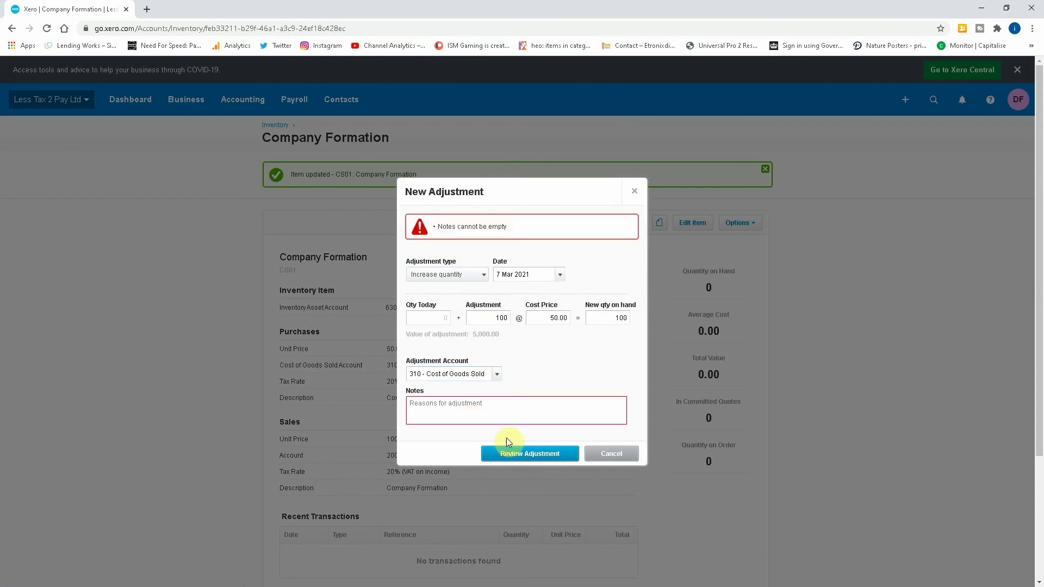
{"action": "left_click", "coordinate": [453, 406]}
{"action": "type", "text": "Opening Stock Level"}
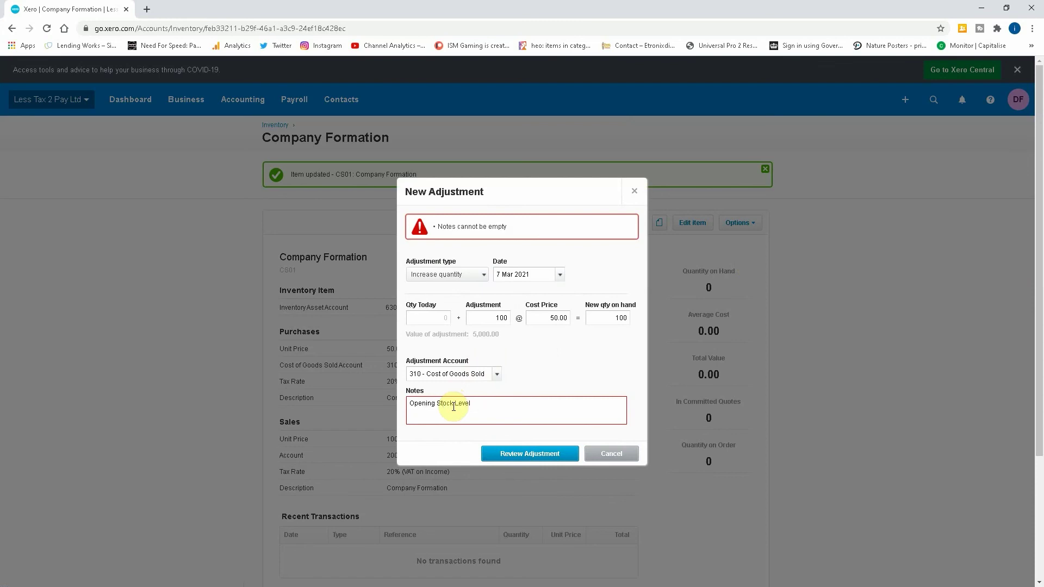
{"action": "left_click", "coordinate": [563, 455]}
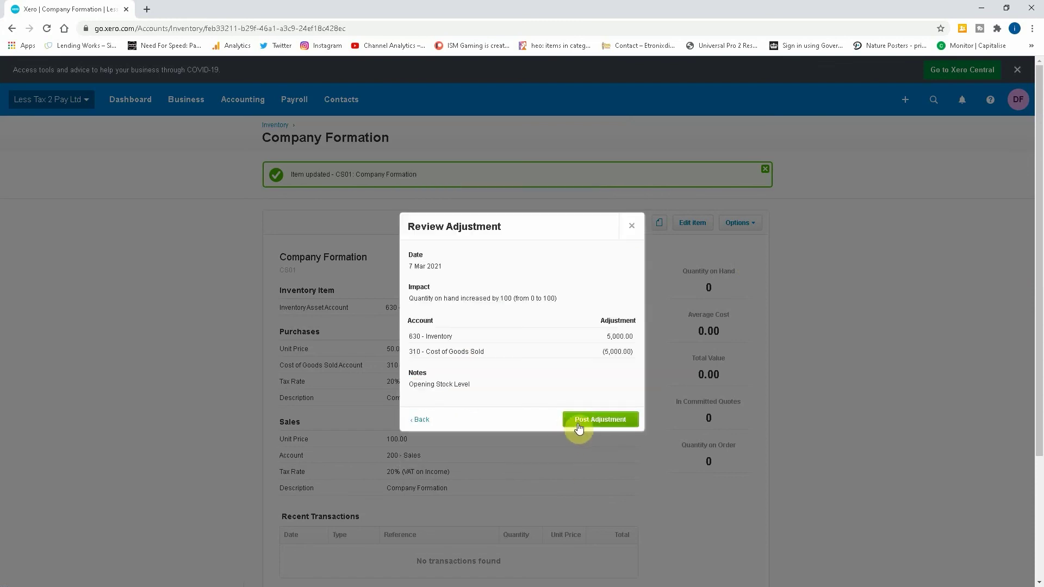
{"action": "left_click", "coordinate": [579, 427]}
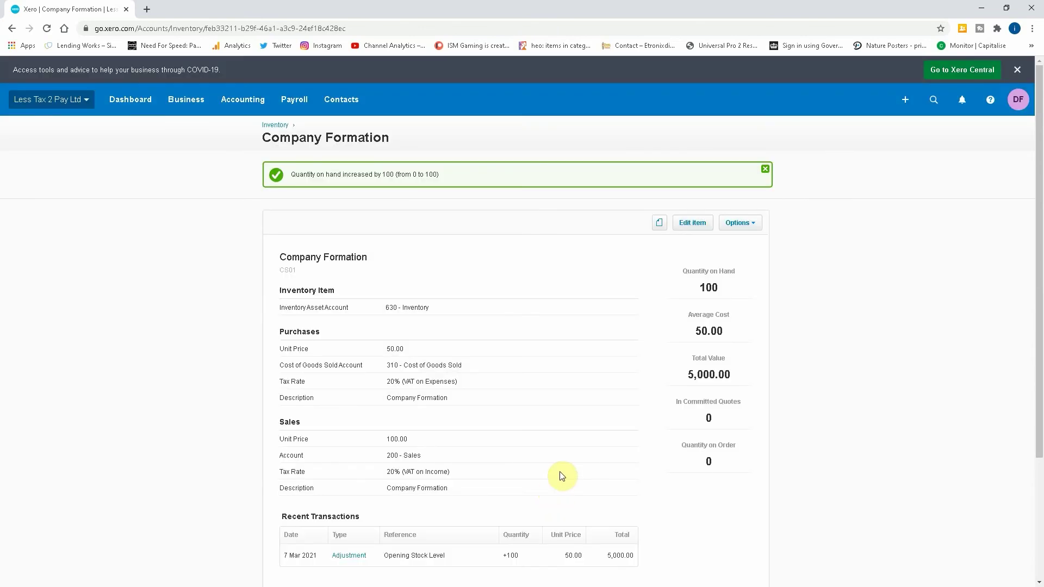
{"action": "scroll", "coordinate": [560, 472], "scroll_direction": "down", "scroll_amount": 3}
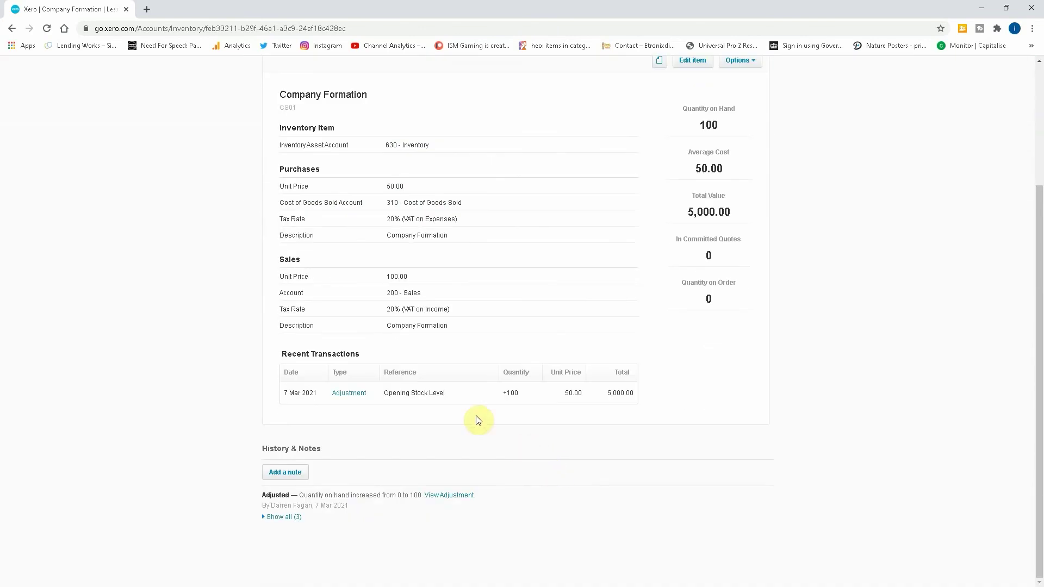
{"action": "scroll", "coordinate": [475, 418], "scroll_direction": "up", "scroll_amount": 3}
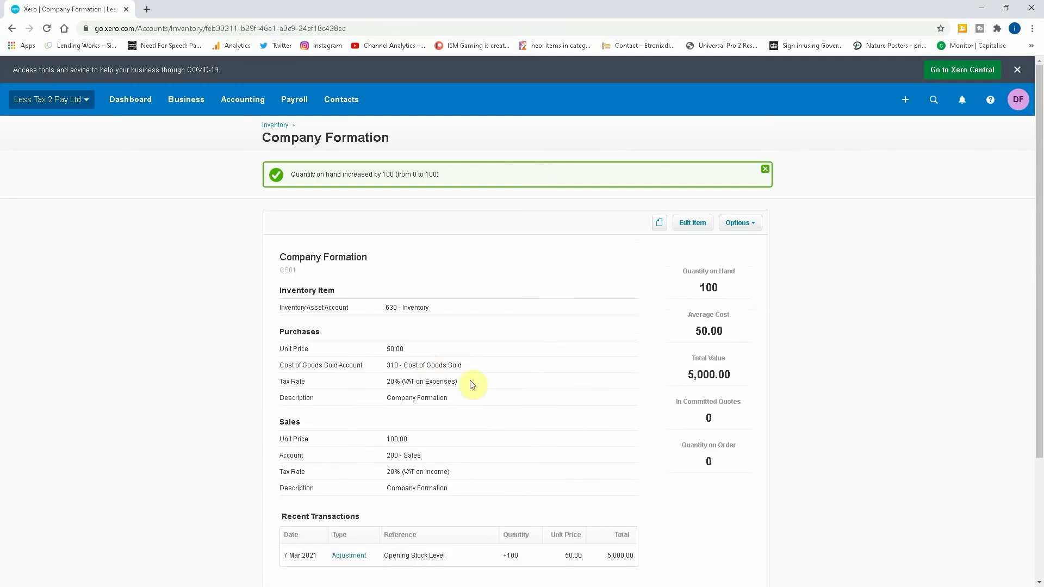
Step: Start a new invoice with one CS01 Company Formation line at 100.00
{"action": "left_click", "coordinate": [200, 109]}
{"action": "left_click", "coordinate": [178, 191]}
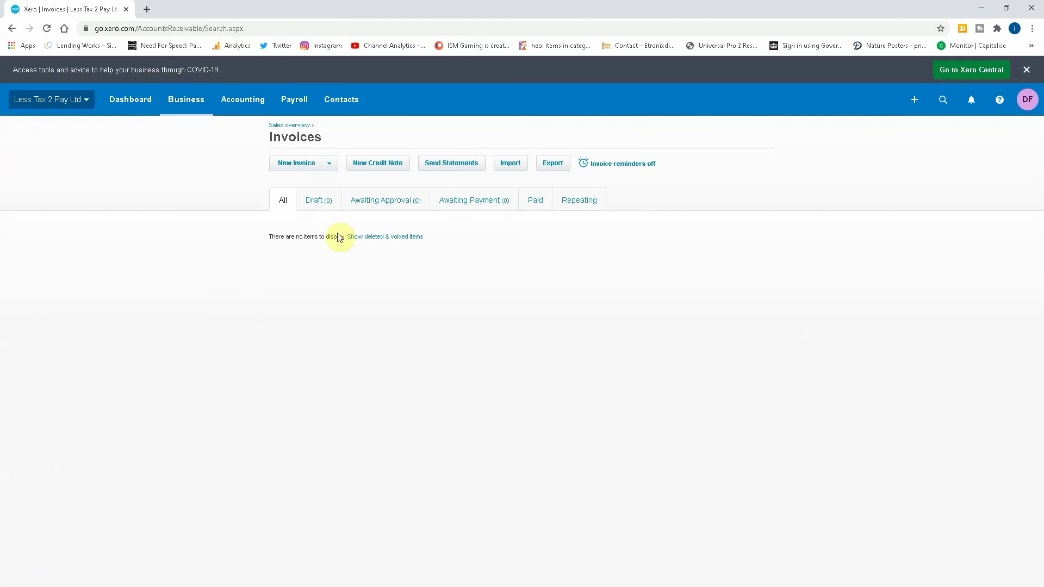
{"action": "left_click", "coordinate": [286, 163]}
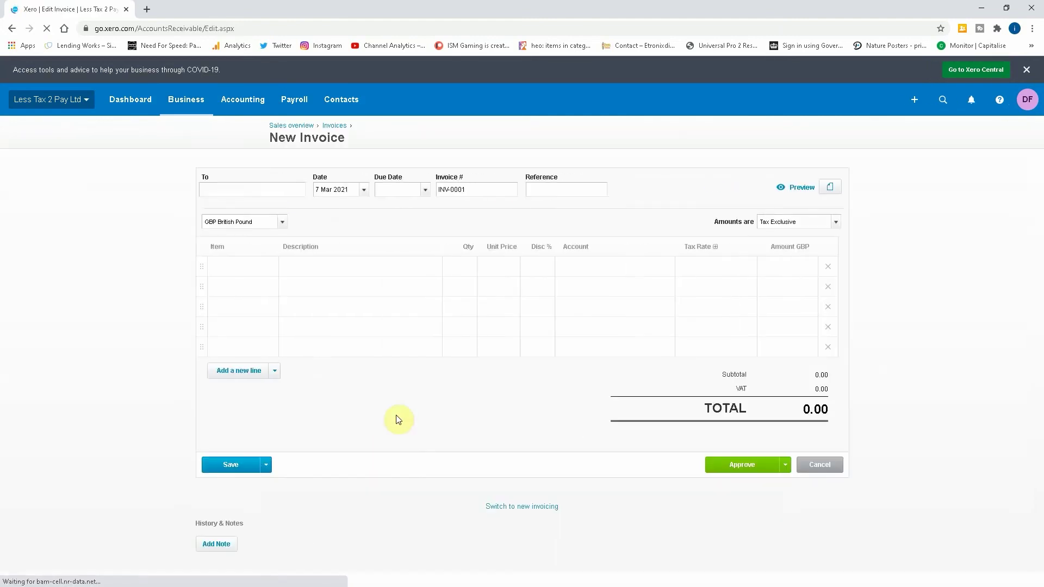
{"action": "left_click", "coordinate": [273, 269]}
{"action": "left_click", "coordinate": [269, 267]}
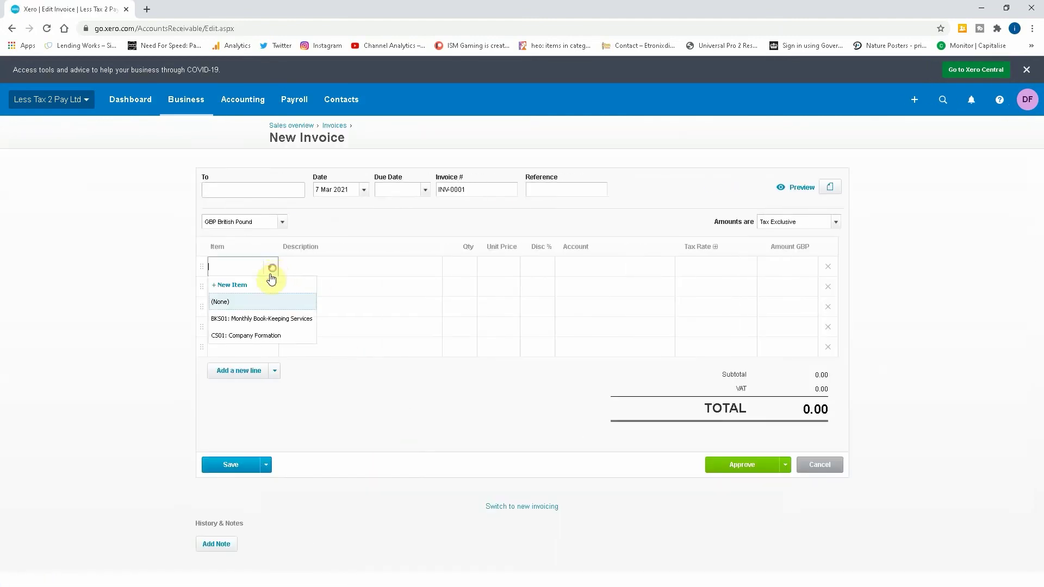
{"action": "left_click", "coordinate": [261, 334]}
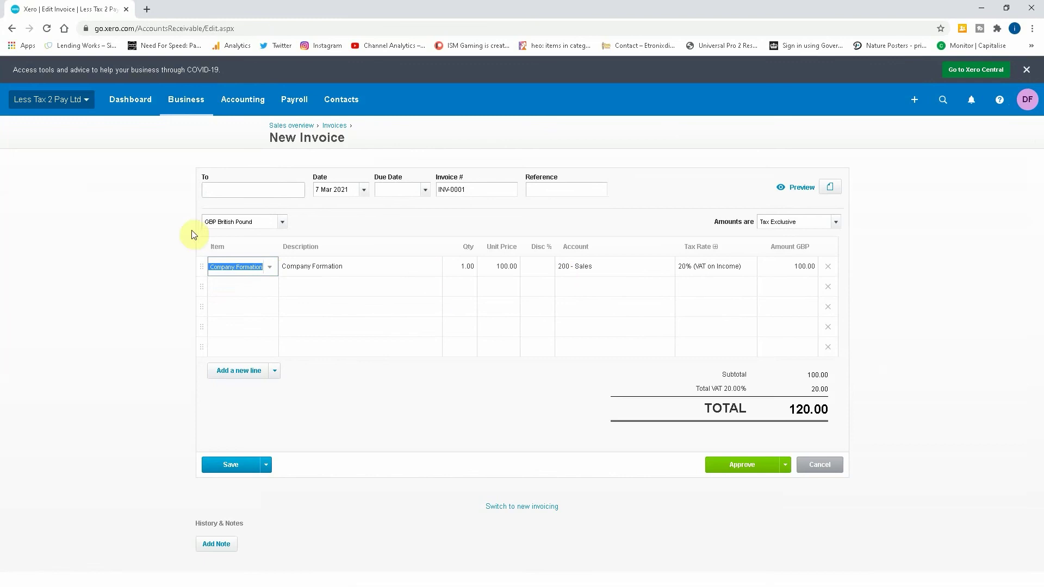
{"action": "left_click", "coordinate": [297, 187]}
Step: Address the invoice to a newly created contact, set due date 7 Mar 2021, and approve it
{"action": "left_click", "coordinate": [227, 179]}
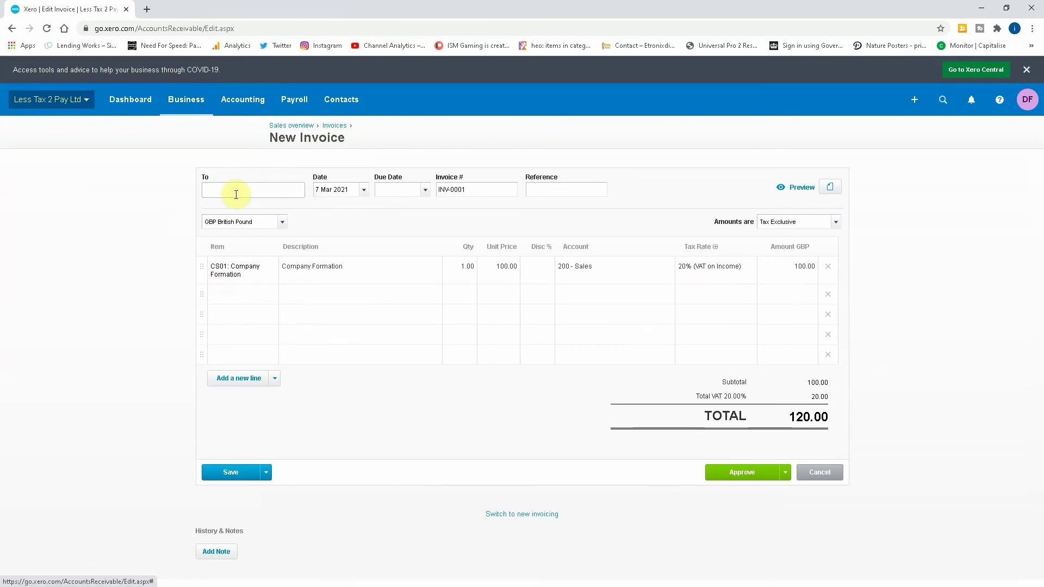
{"action": "type", "text": "abc"}
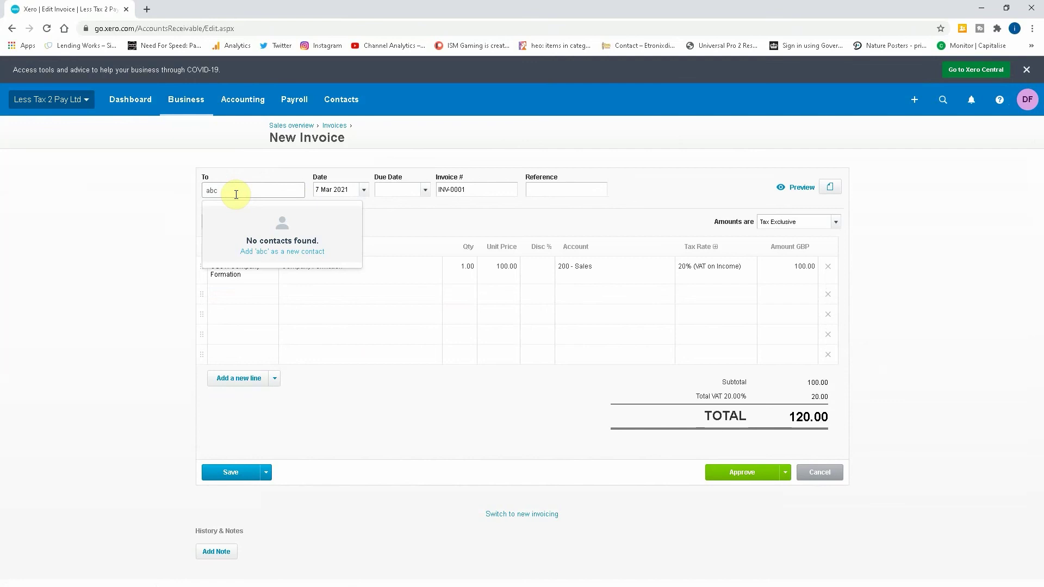
{"action": "left_click", "coordinate": [258, 251]}
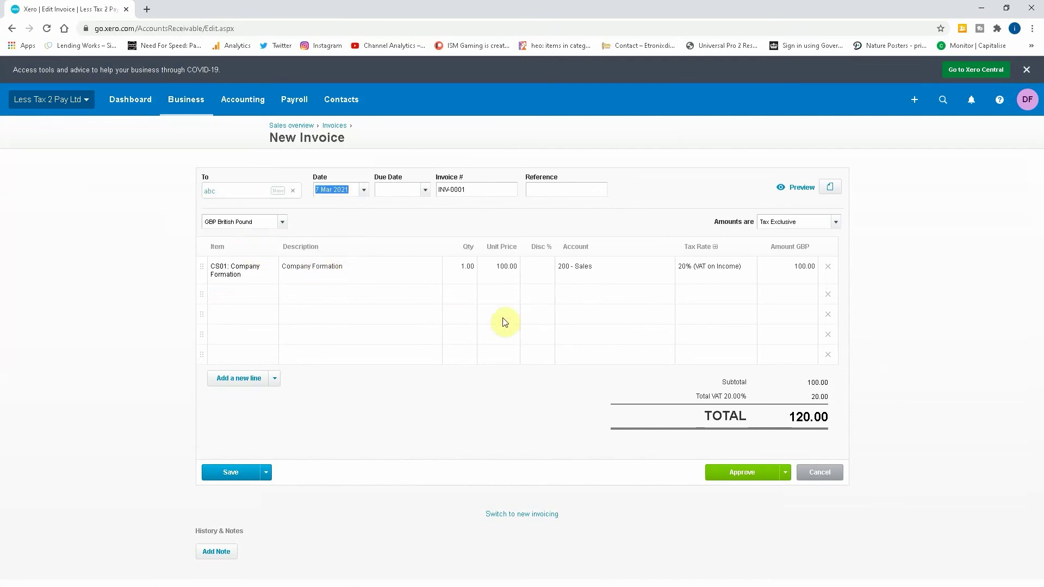
{"action": "left_click", "coordinate": [740, 474]}
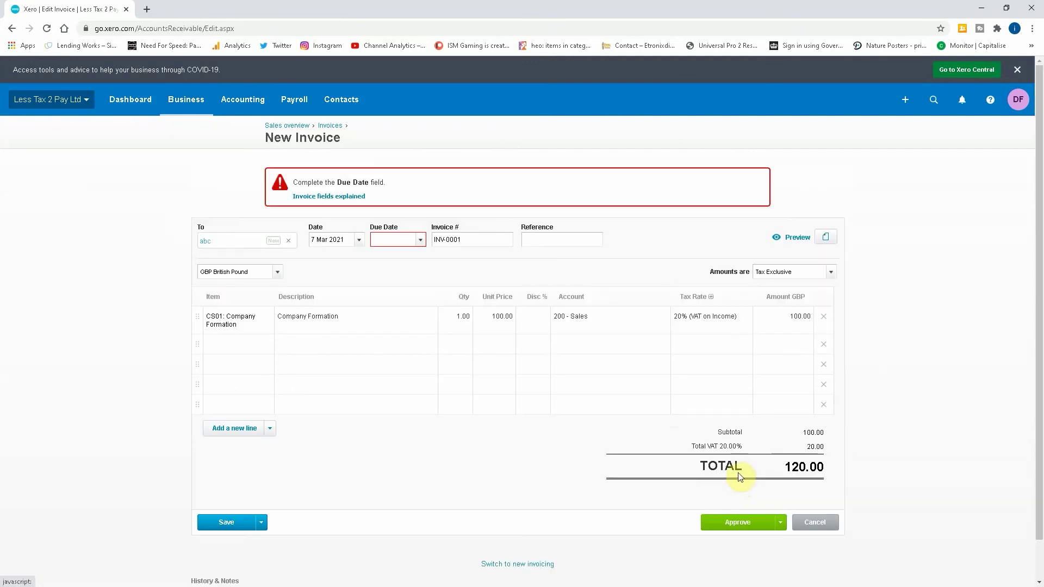
{"action": "left_click", "coordinate": [420, 240]}
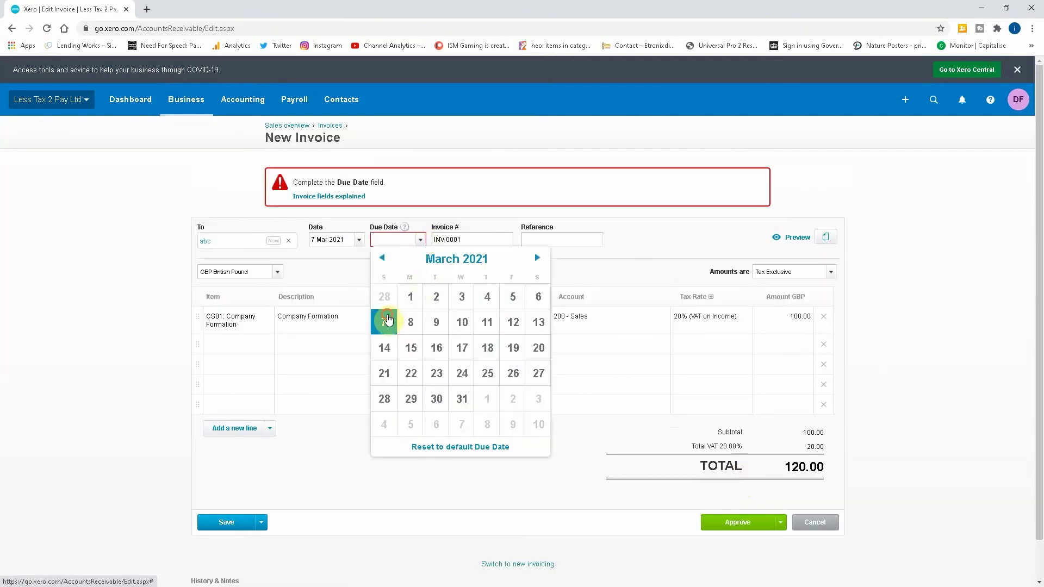
{"action": "left_click", "coordinate": [385, 319]}
{"action": "left_click", "coordinate": [728, 523]}
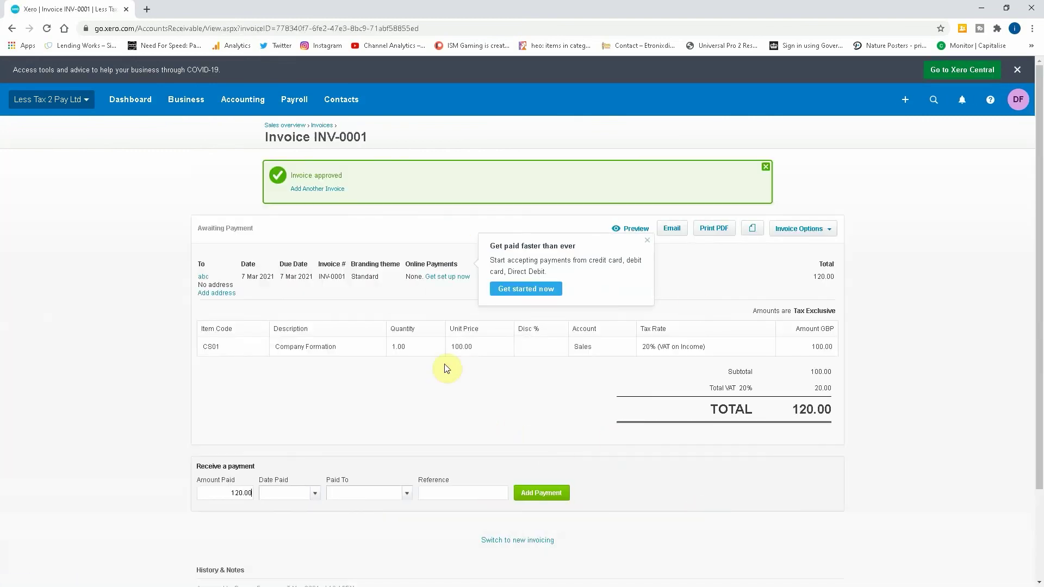
Step: Return to the Products and services list to check Company Formation's stock of 99
{"action": "left_click", "coordinate": [187, 100]}
{"action": "left_click", "coordinate": [210, 365]}
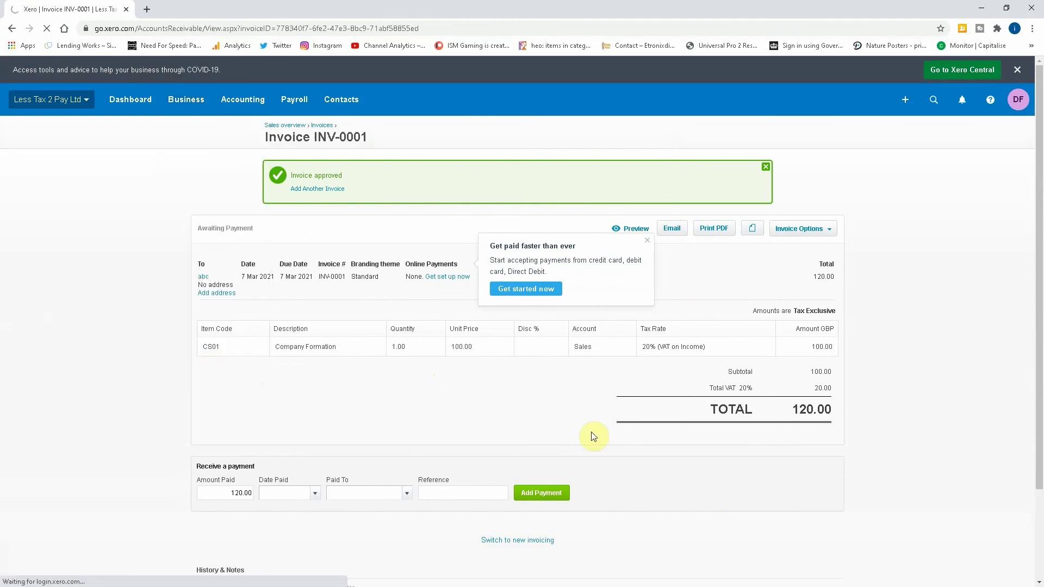